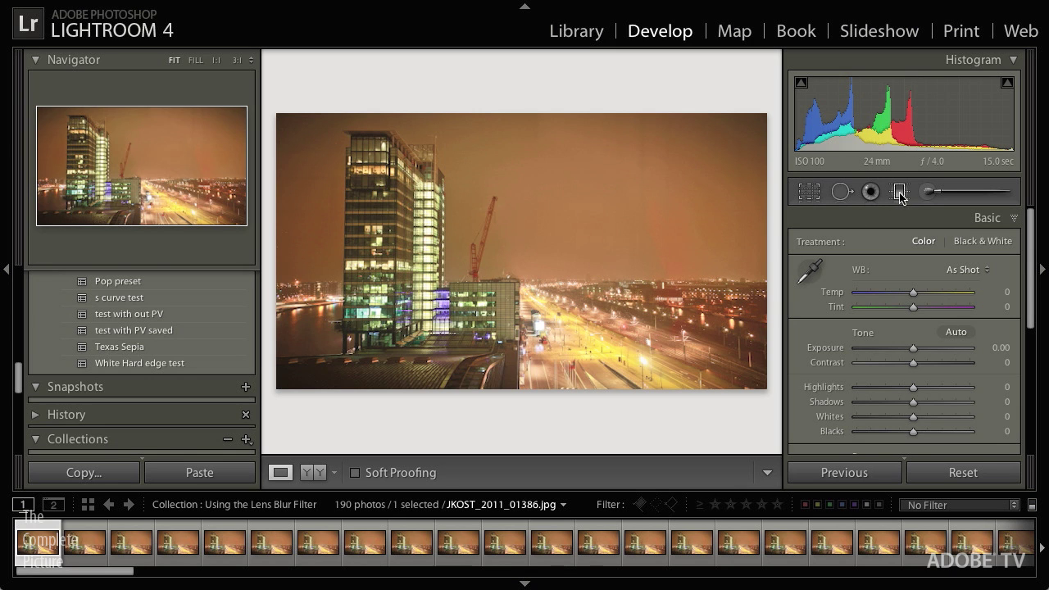
Lay two diagonal Graduated Filter blurs, try the Adjustment Brush, then revert to an unblurred History state.
click(900, 195)
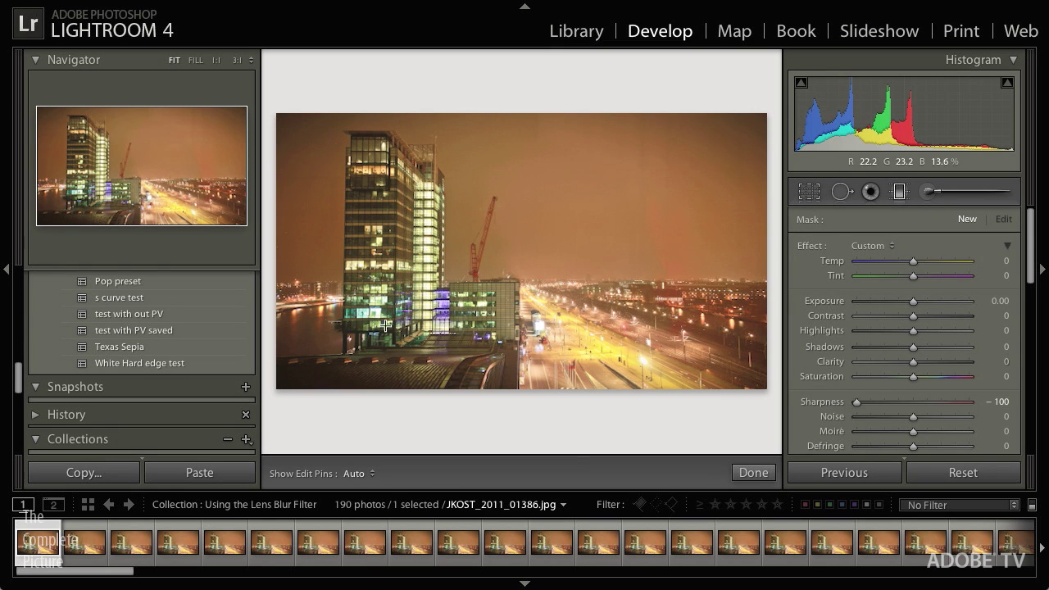
drag(331, 306, 453, 250)
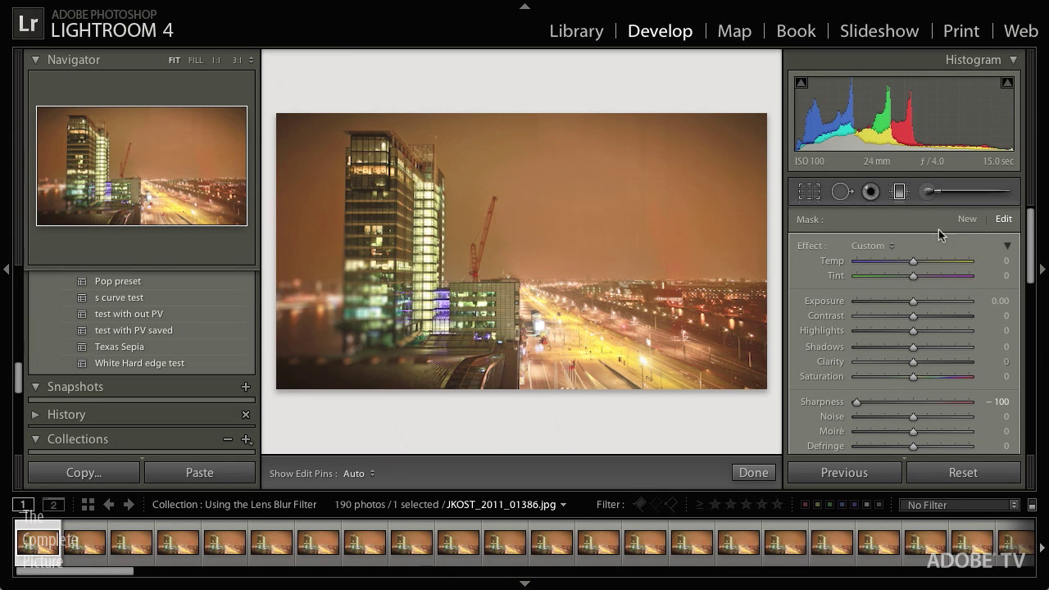
click(966, 218)
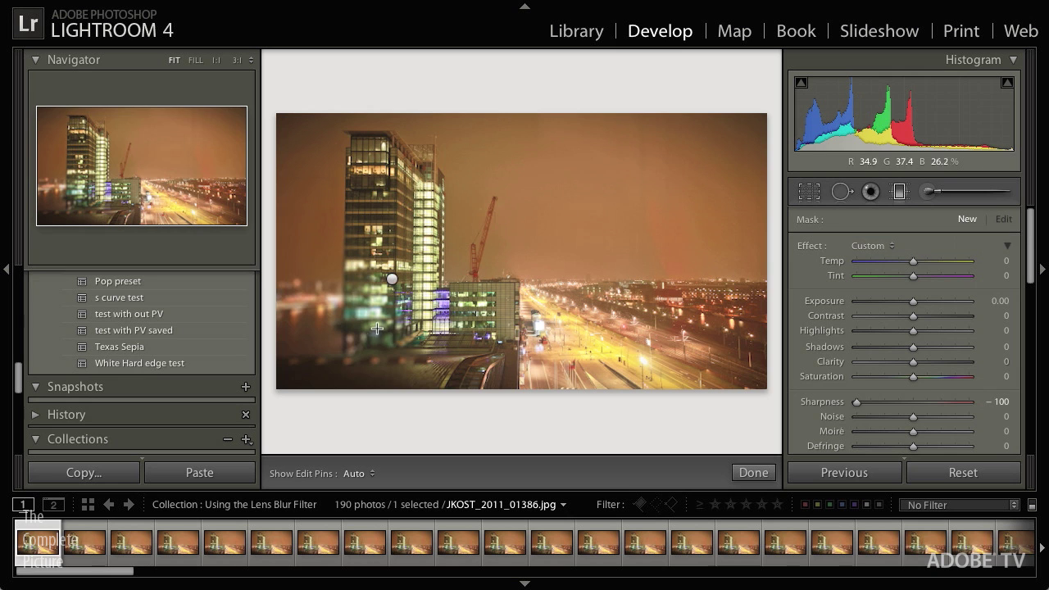
drag(386, 335, 488, 282)
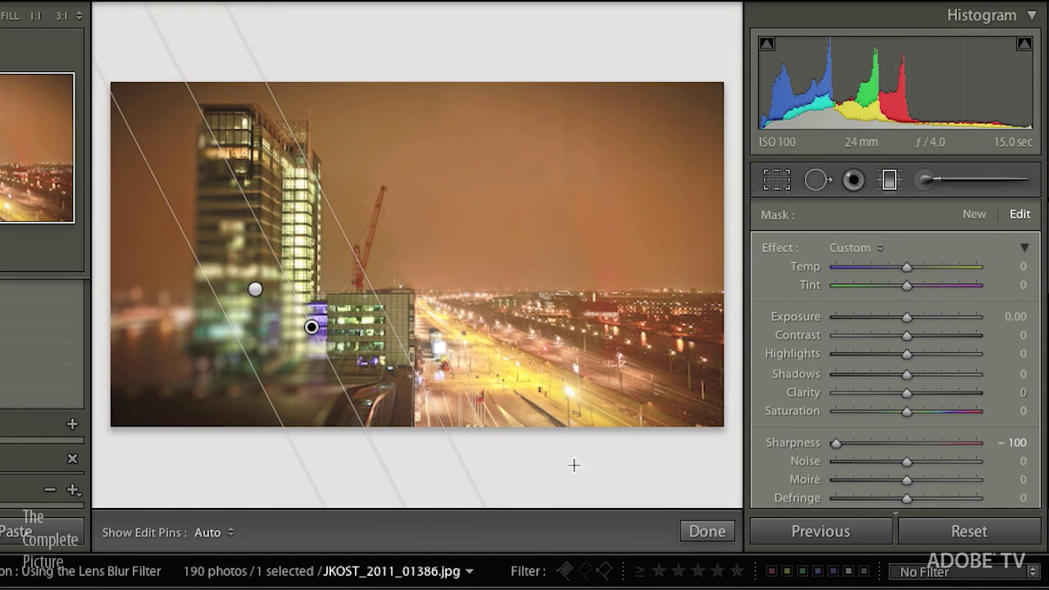
click(925, 182)
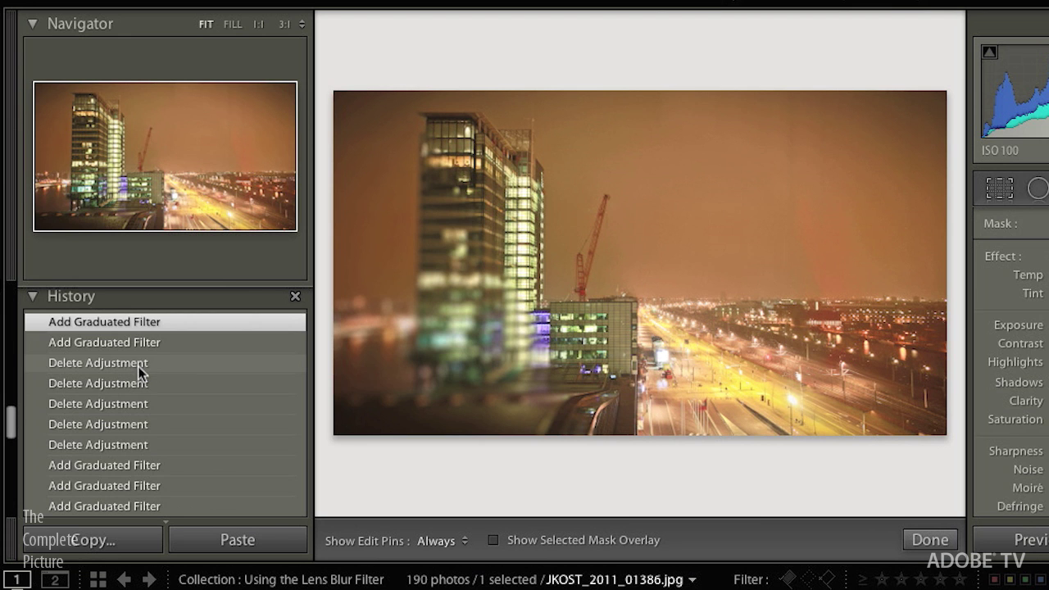
click(136, 364)
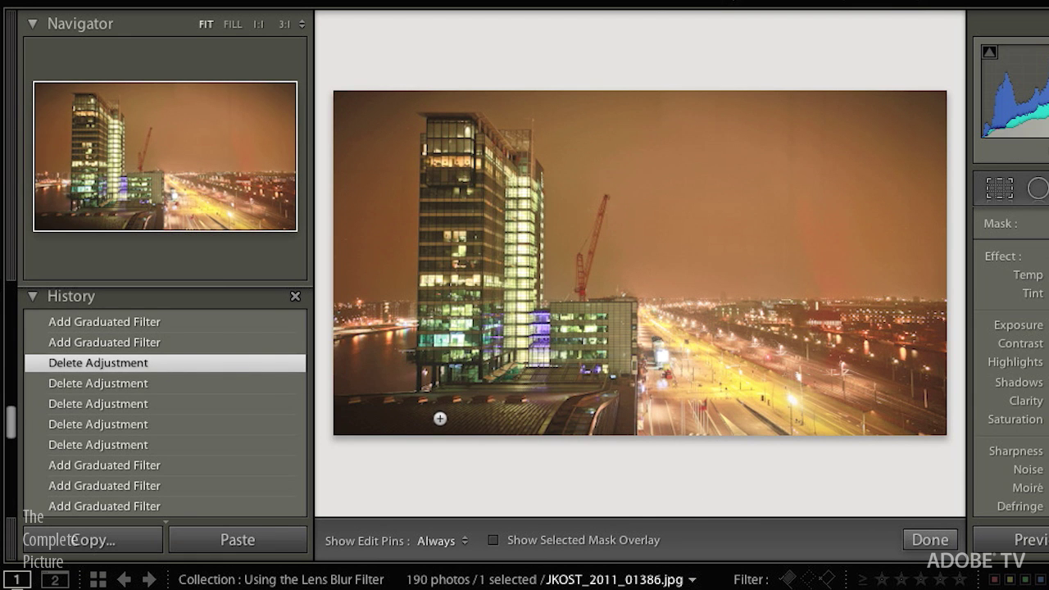
From the Library, edit the original JKOST_2011_01386.jpg in Photoshop CS6.
key(g)
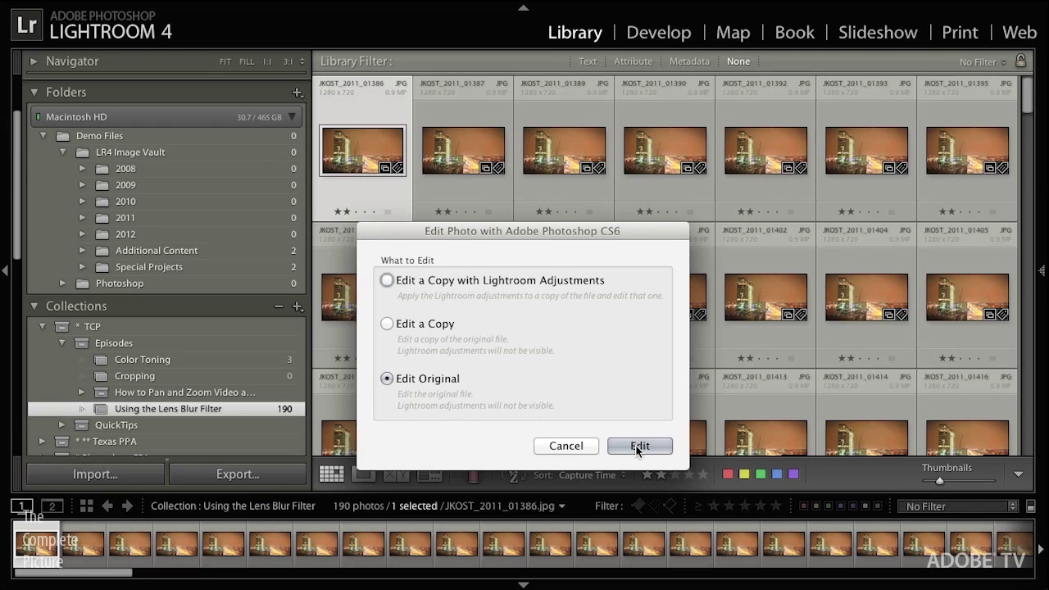
click(638, 449)
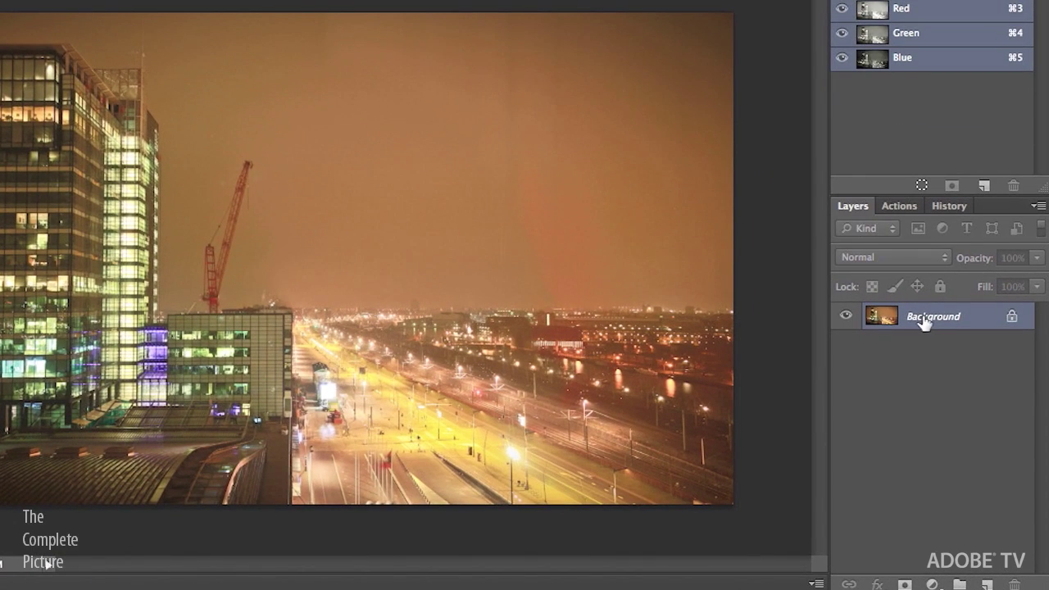
Convert the Background into Layer 0 and duplicate it.
double_click(924, 318)
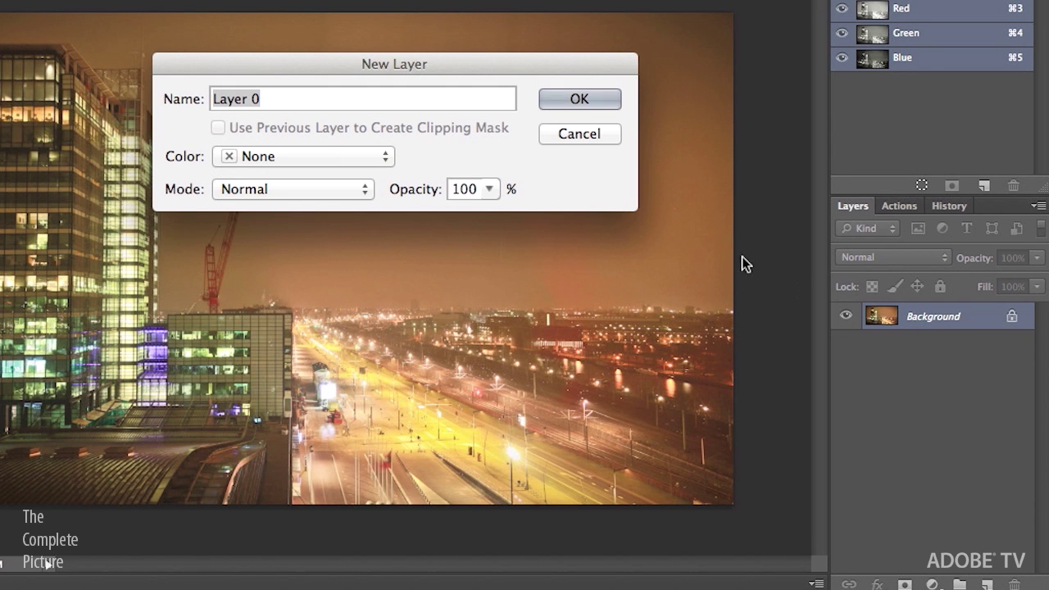
click(577, 102)
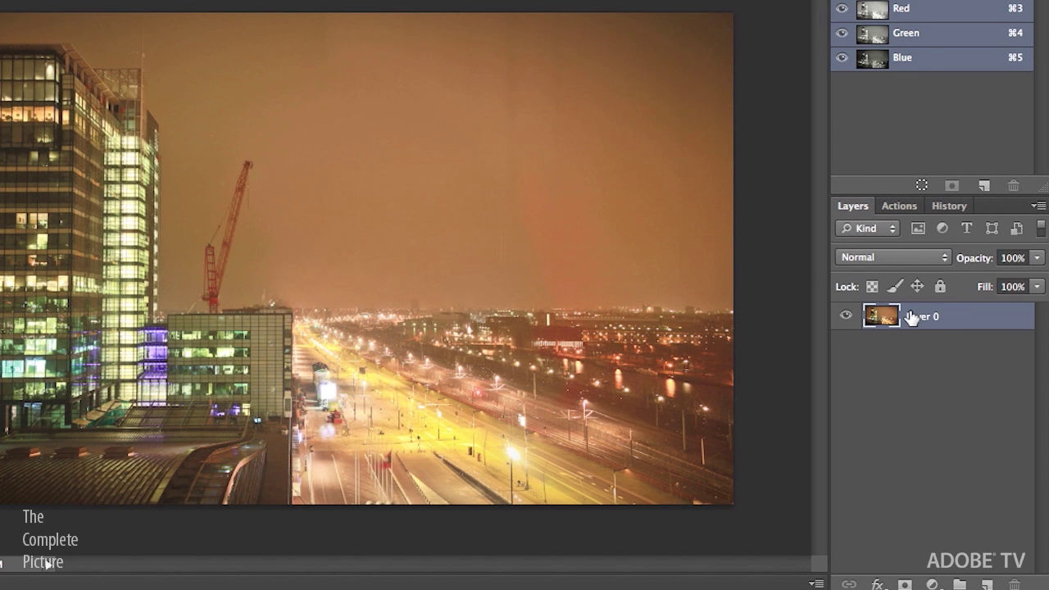
key(super+j)
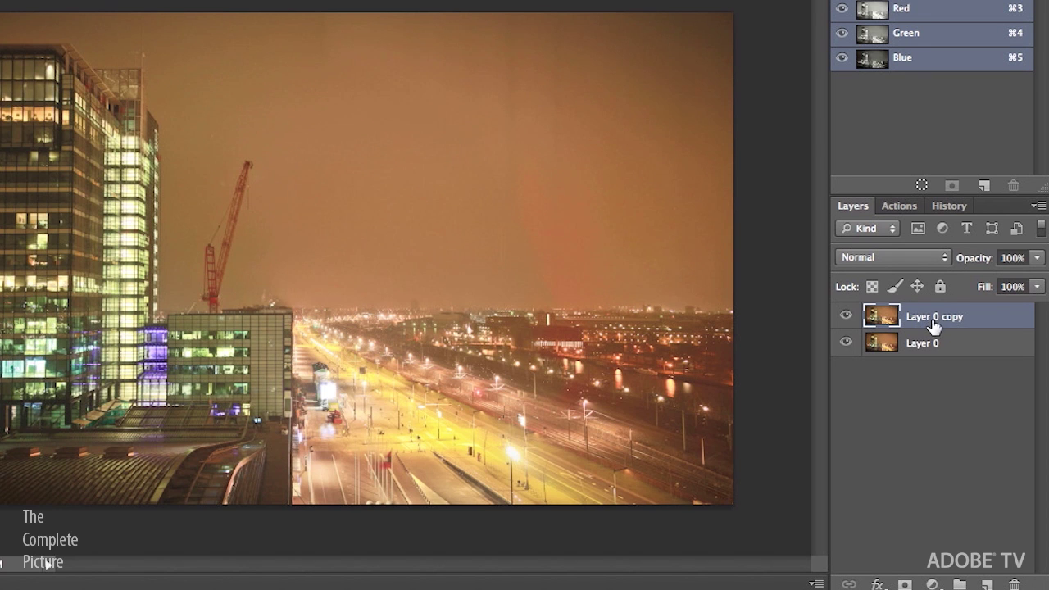
Rename the copy to GB, hide Layer 0, and convert GB to a Smart Object.
double_click(926, 317)
text(GB)
key(Return)
click(844, 343)
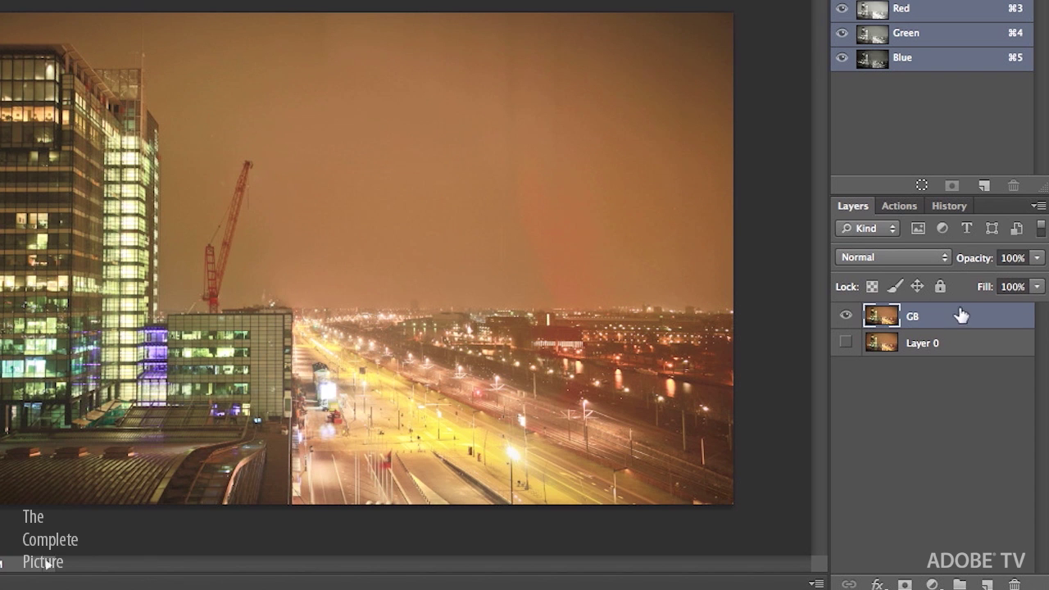
right_click(959, 316)
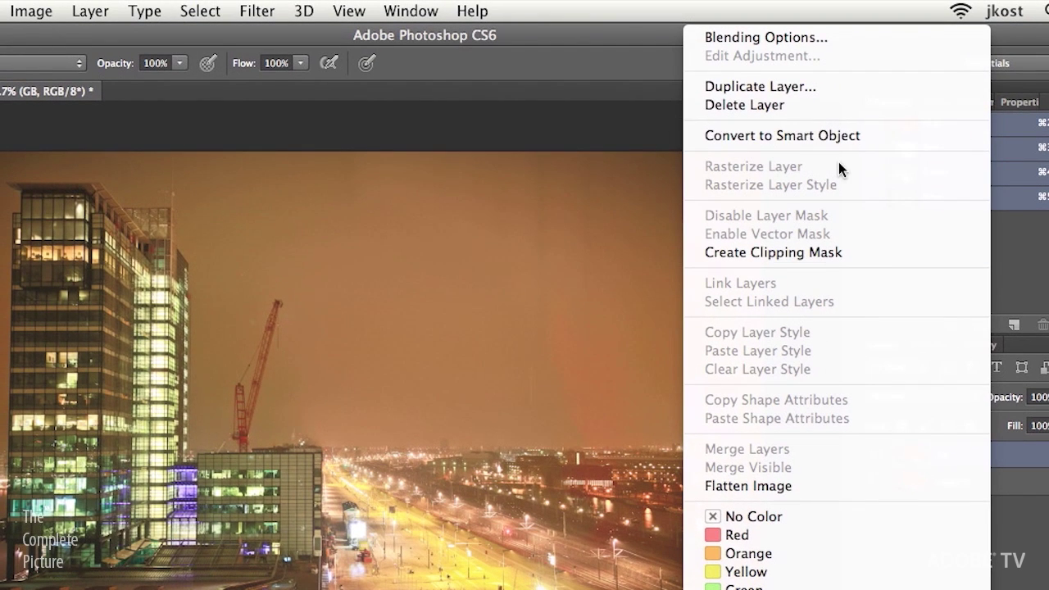
click(839, 136)
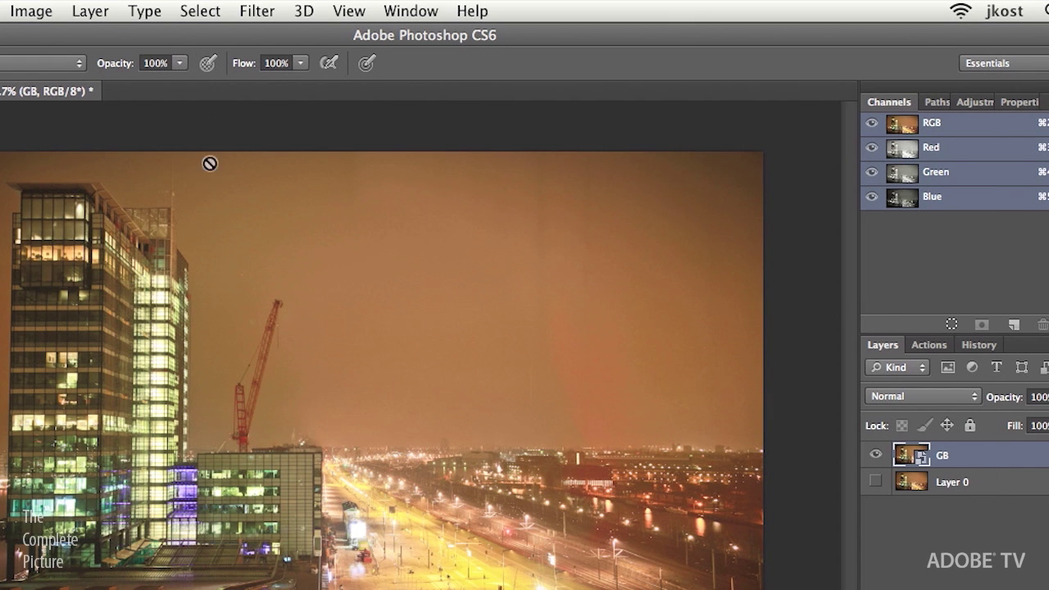
Show the Filter > Blur submenu for the GB layer.
click(254, 13)
mouse_move(296, 252)
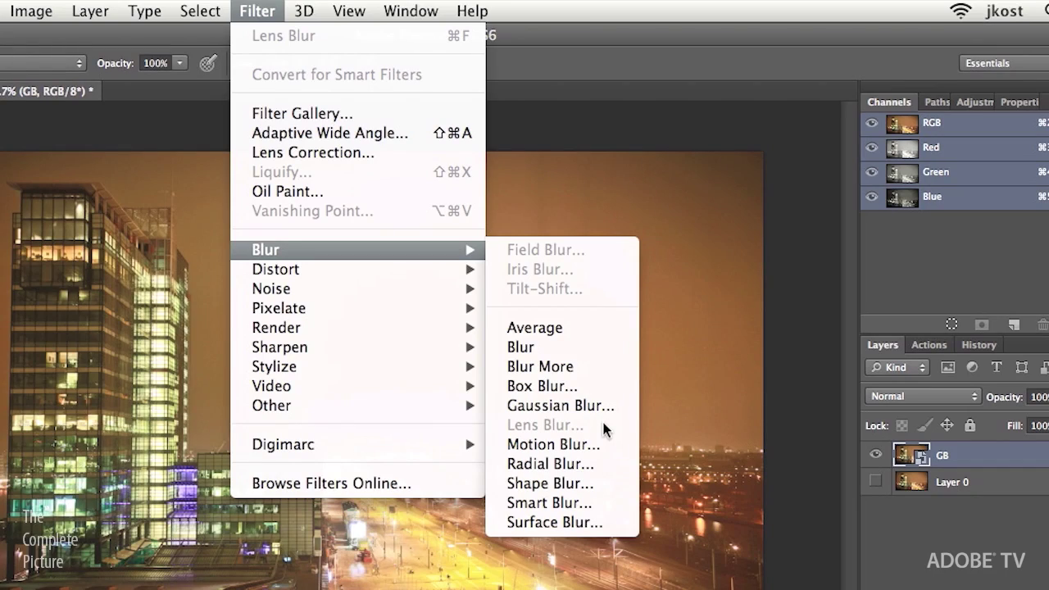
Apply an 8.5-pixel Gaussian Blur smart filter to GB and target its filter mask with the Brush.
click(604, 409)
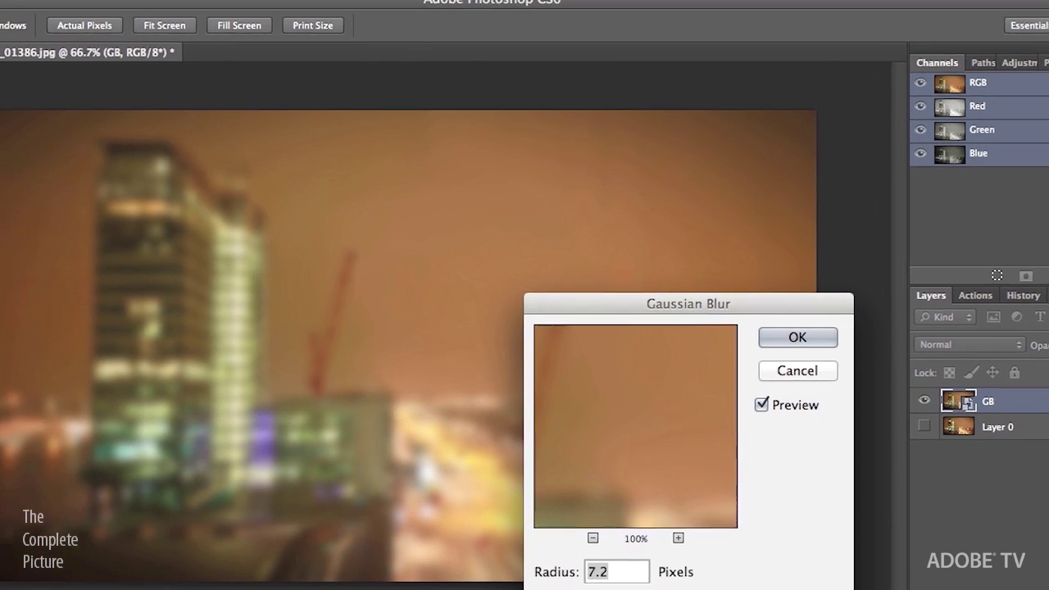
drag(605, 589, 631, 582)
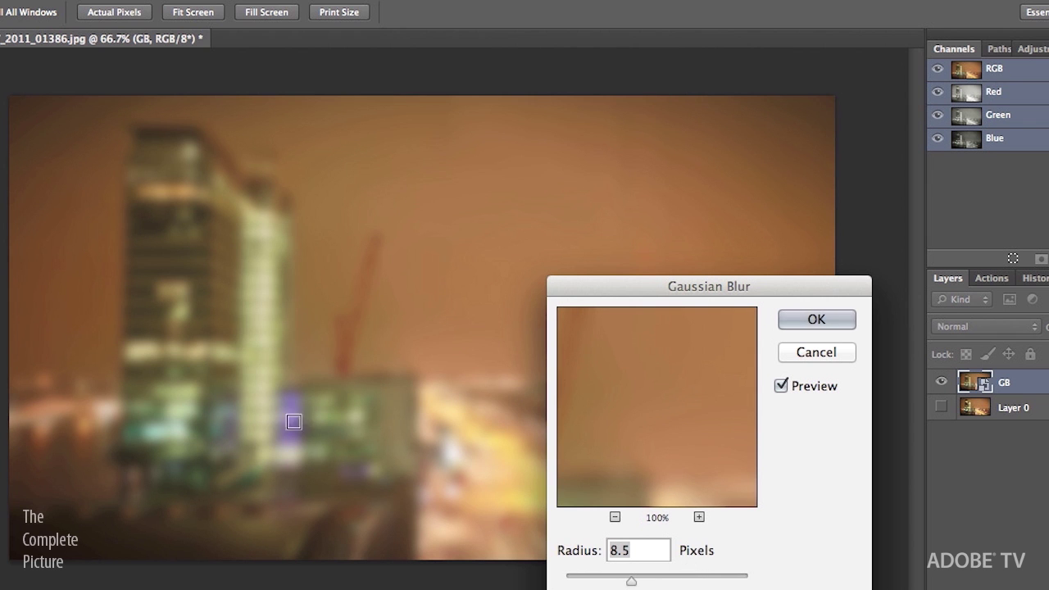
click(823, 319)
key(b)
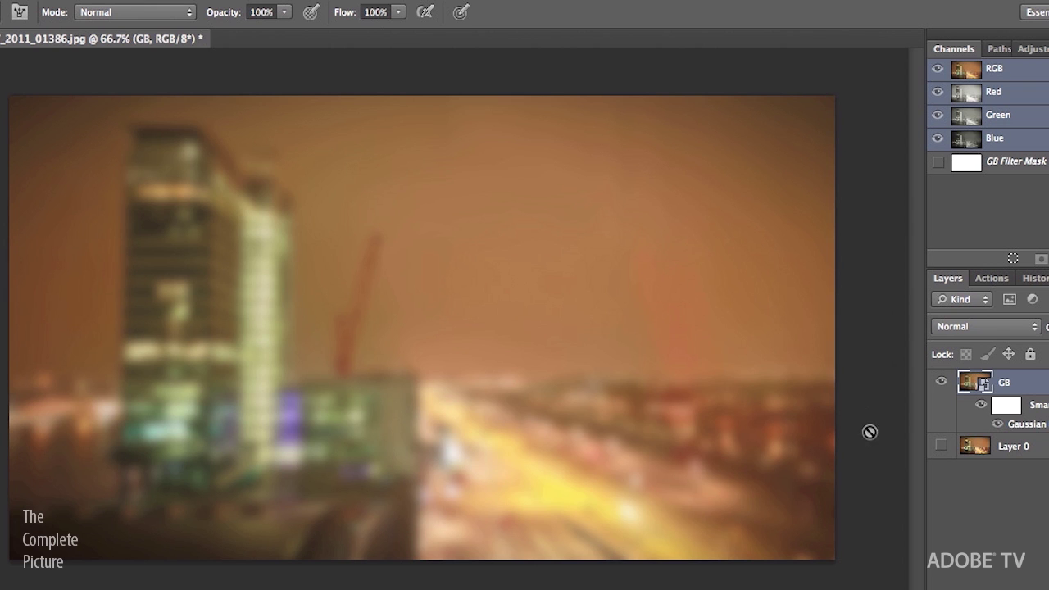
click(1008, 405)
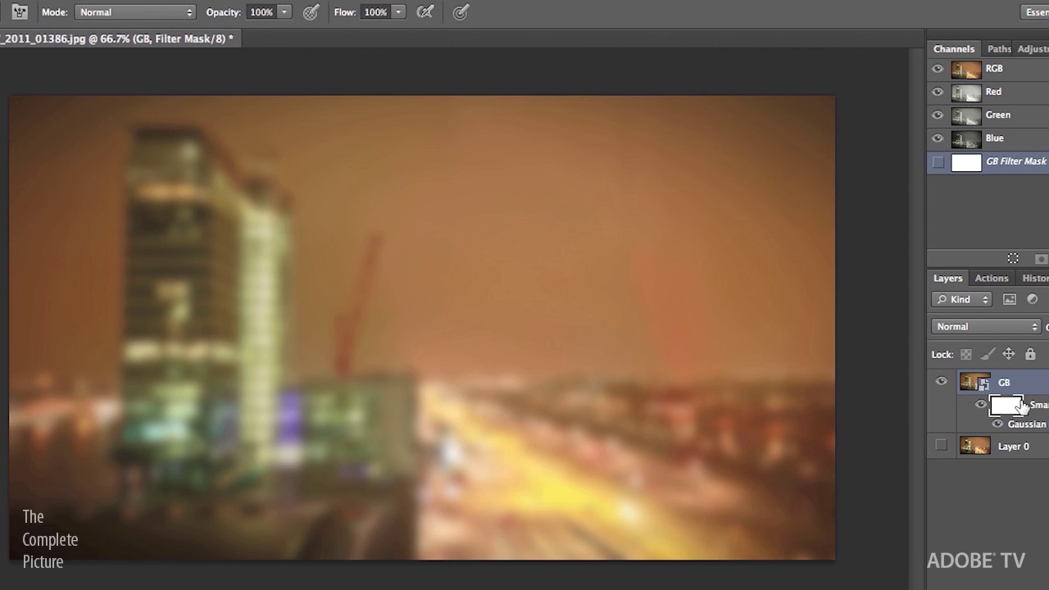
key(g)
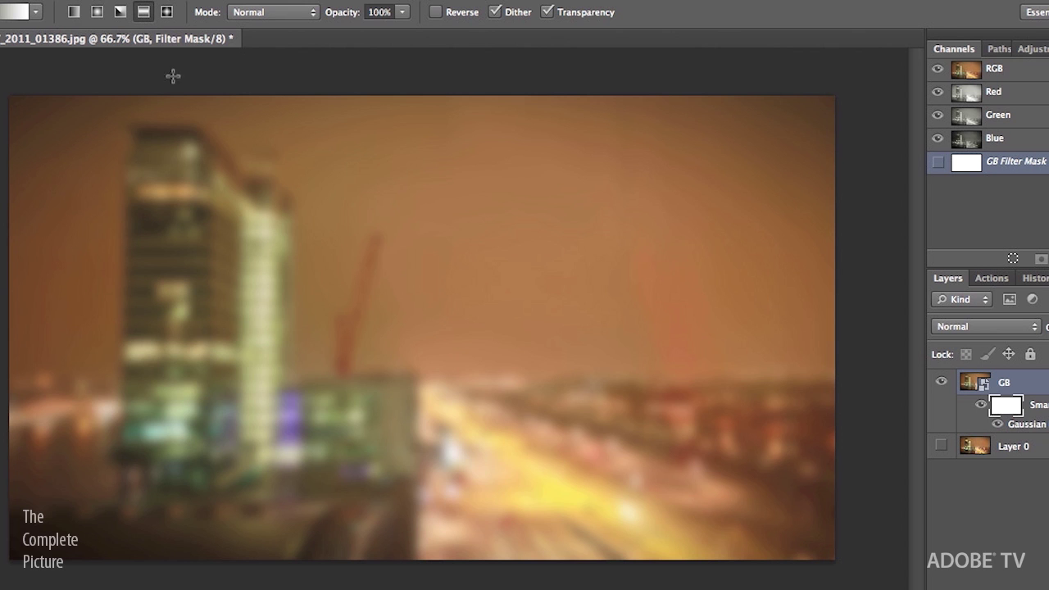
drag(455, 408, 674, 293)
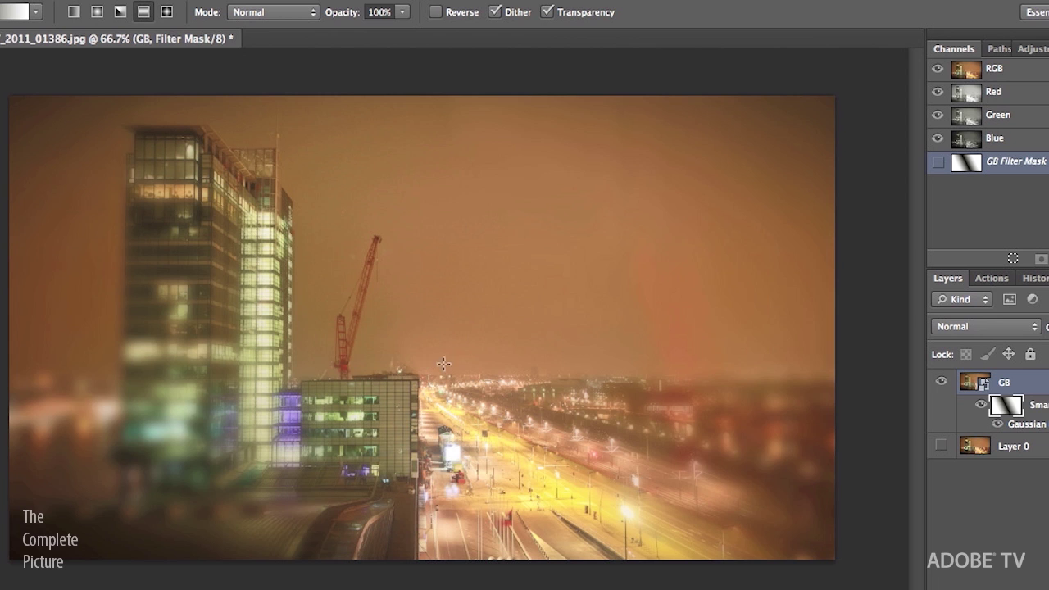
alt+click(1010, 411)
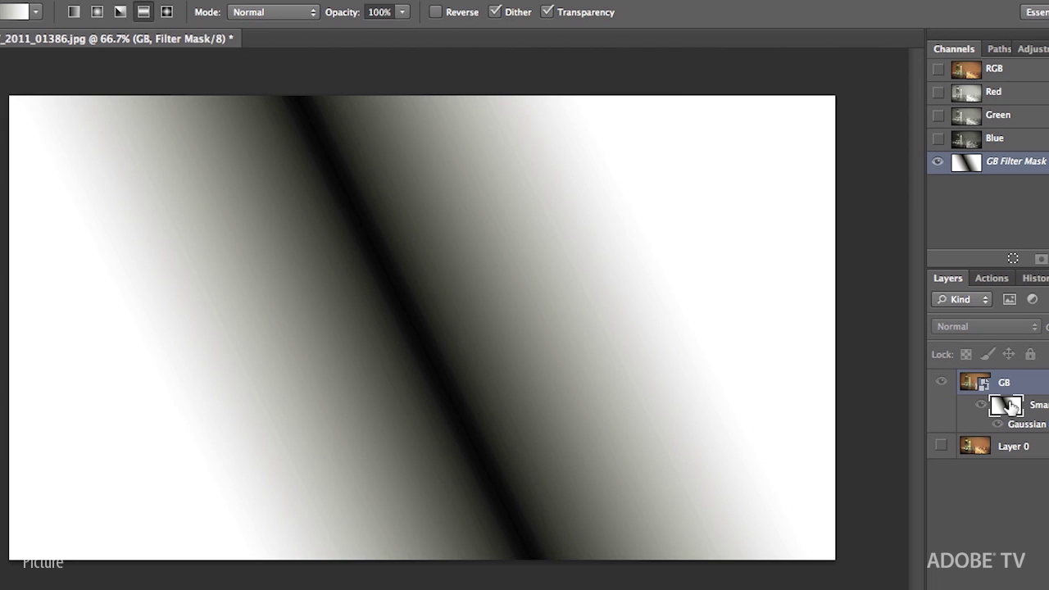
alt+click(1005, 409)
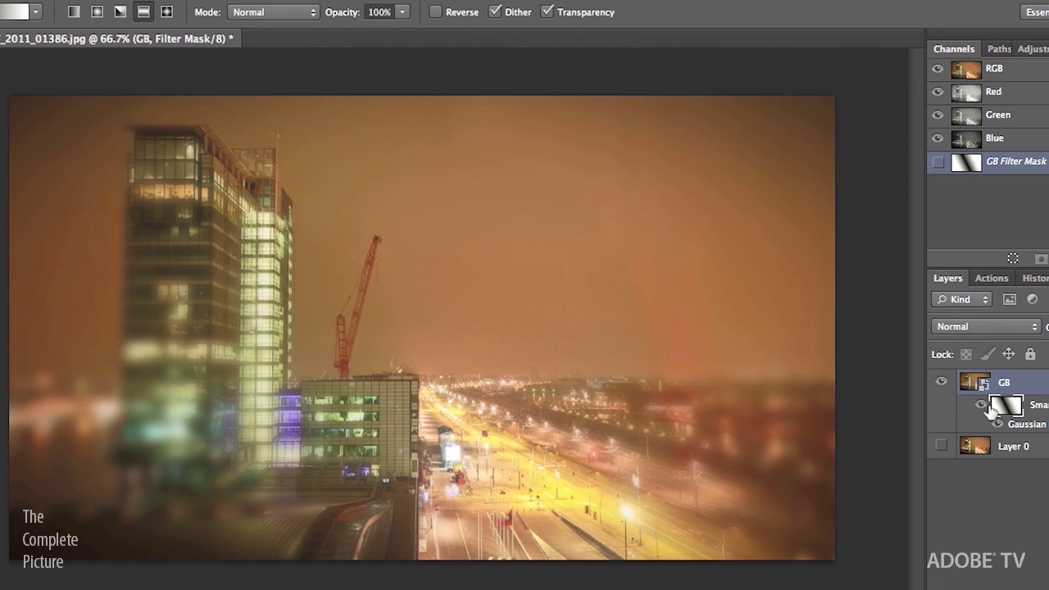
key(alt+BackSpace)
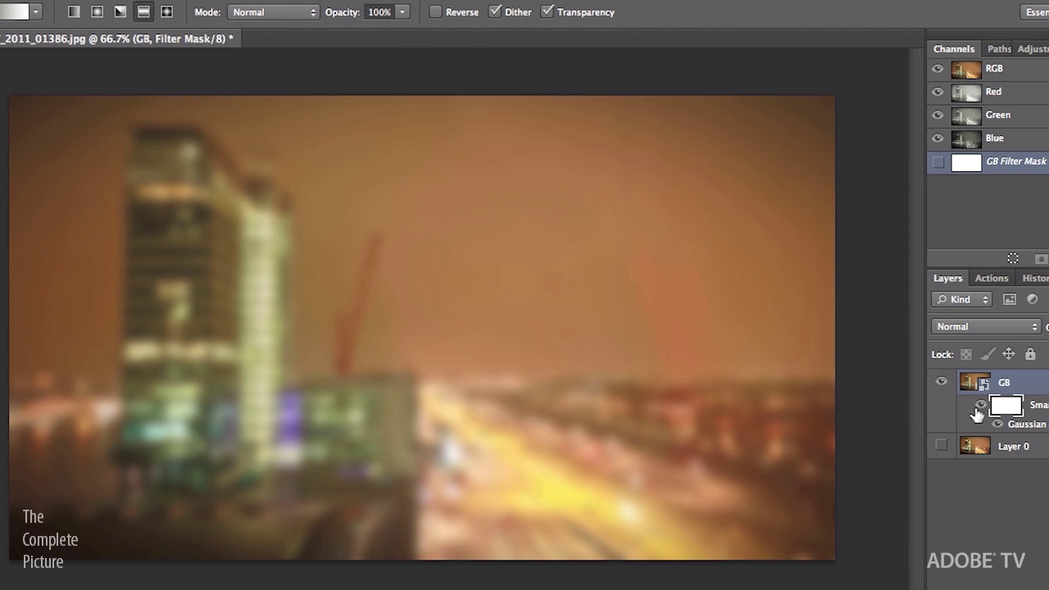
key(b)
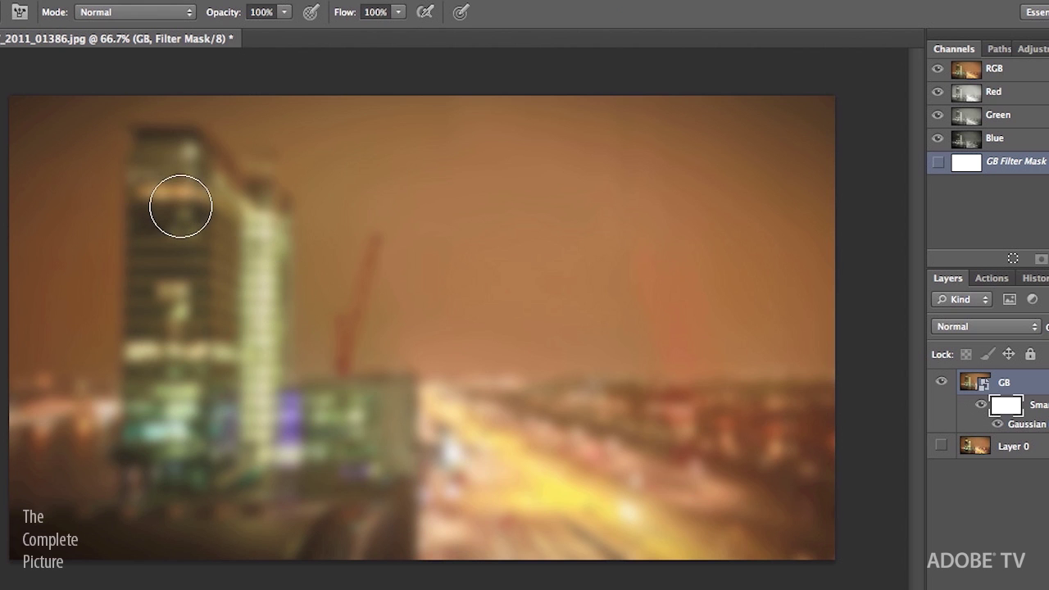
Paint black on the filter mask over the tower and road, filling the tower gap in mask view.
mouse_move(153, 145)
mouse_down()
mouse_move(155, 418)
mouse_move(185, 248)
mouse_move(175, 141)
mouse_move(134, 144)
mouse_move(179, 141)
mouse_move(282, 189)
mouse_move(260, 178)
mouse_move(269, 159)
mouse_move(239, 167)
mouse_move(267, 262)
mouse_move(256, 391)
mouse_move(349, 391)
mouse_move(343, 345)
mouse_move(375, 255)
mouse_move(313, 283)
mouse_move(310, 325)
mouse_move(342, 284)
mouse_move(341, 367)
mouse_move(388, 408)
mouse_move(391, 442)
mouse_move(138, 440)
mouse_up()
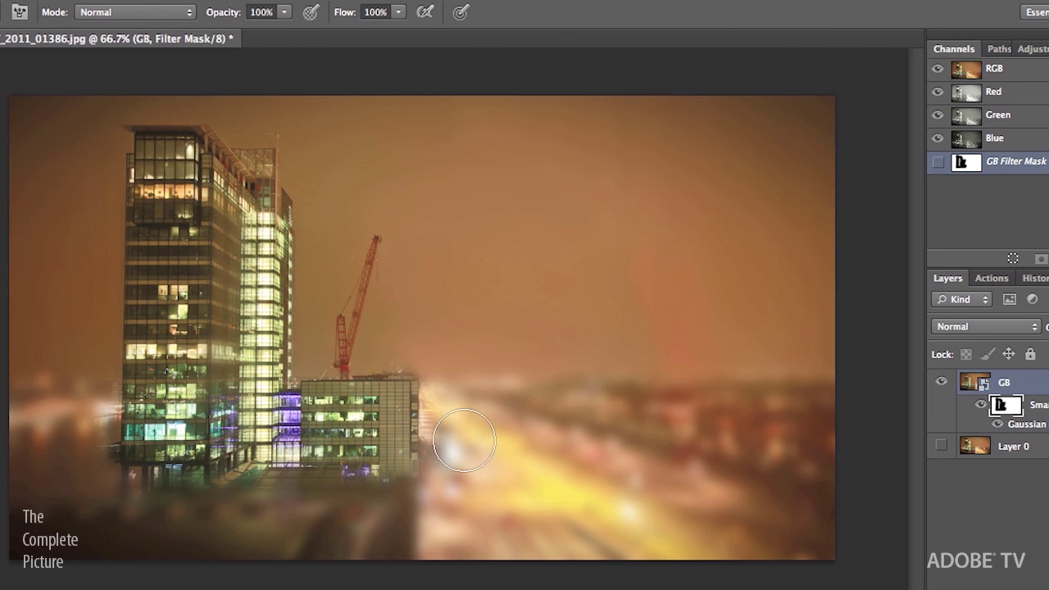
mouse_move(410, 386)
mouse_down()
mouse_move(417, 533)
mouse_move(480, 512)
mouse_move(721, 503)
mouse_move(641, 445)
mouse_move(569, 435)
mouse_up()
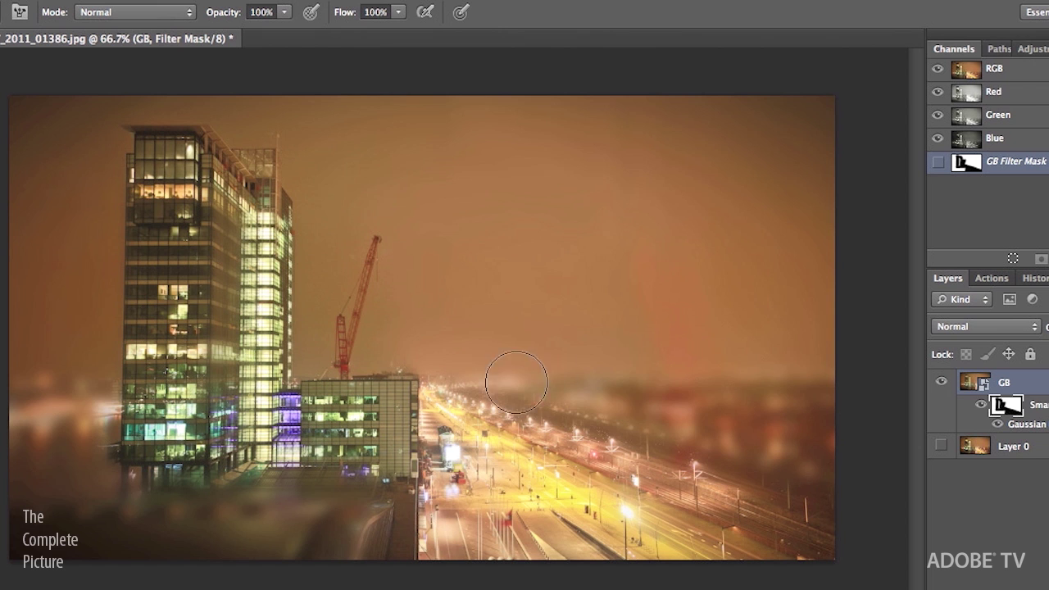
alt+click(1004, 405)
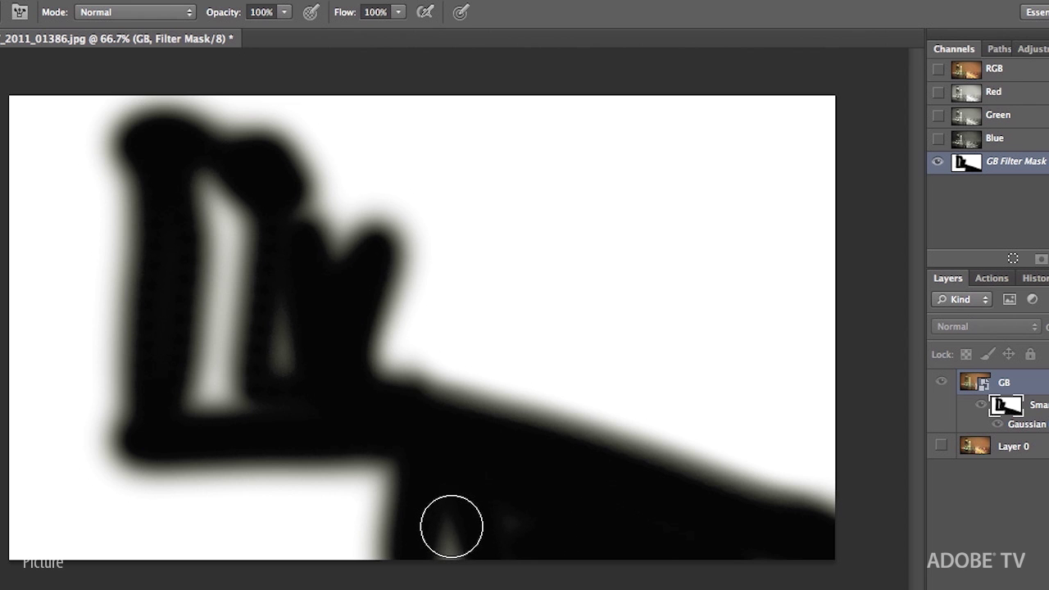
mouse_move(206, 215)
mouse_down()
mouse_move(227, 223)
mouse_move(279, 376)
mouse_move(206, 395)
mouse_move(210, 350)
mouse_move(265, 349)
mouse_move(260, 246)
mouse_move(224, 165)
mouse_move(298, 137)
mouse_move(235, 162)
mouse_move(345, 250)
mouse_move(378, 204)
mouse_move(369, 409)
mouse_up()
click(941, 387)
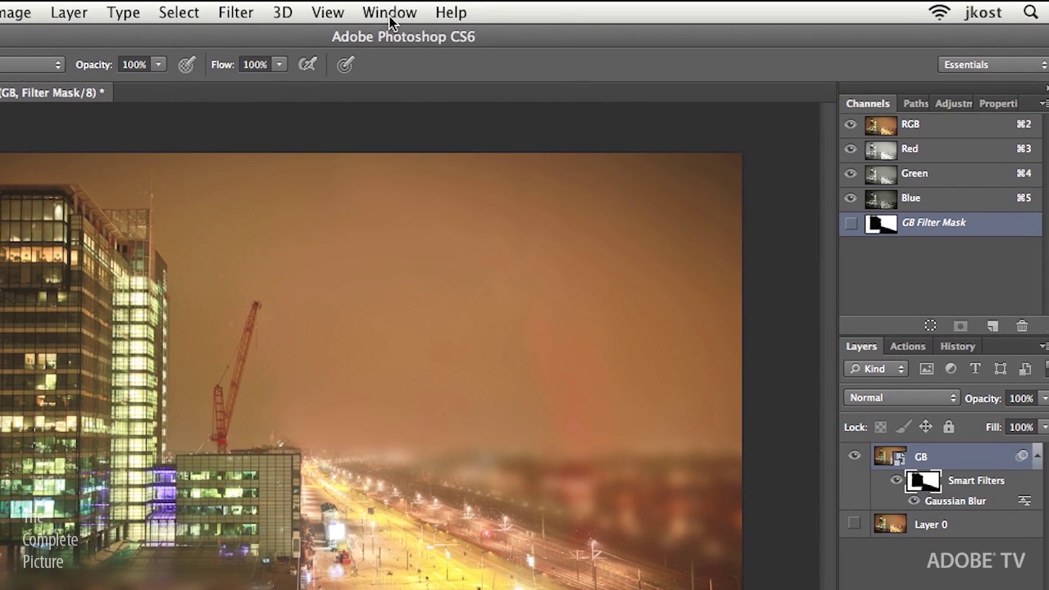
In the Channels panel, duplicate GB's Filter Mask as a new GB Filter Mask copy channel.
click(390, 14)
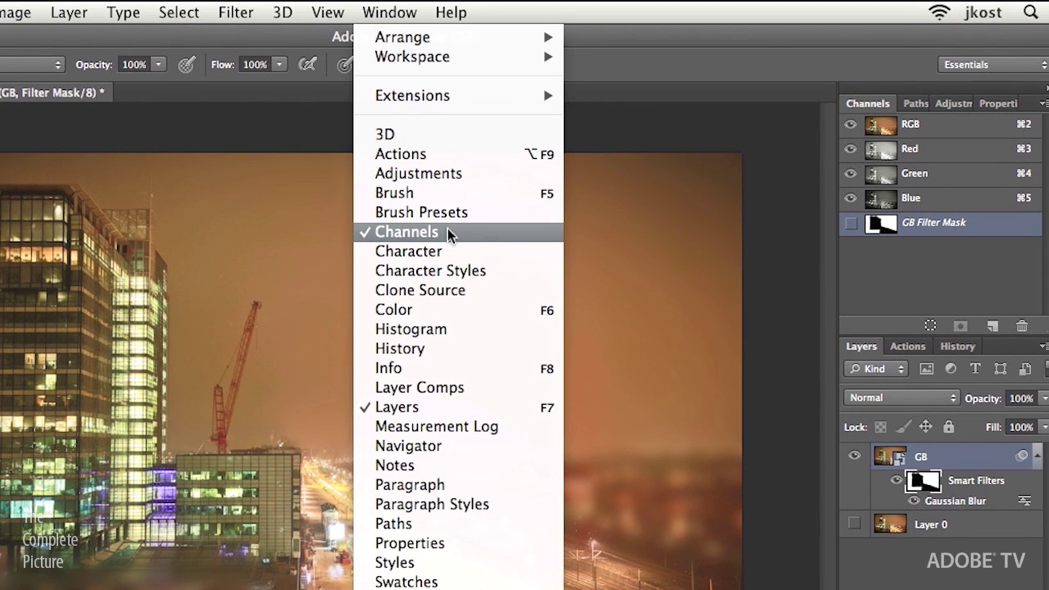
click(762, 235)
key(super+2)
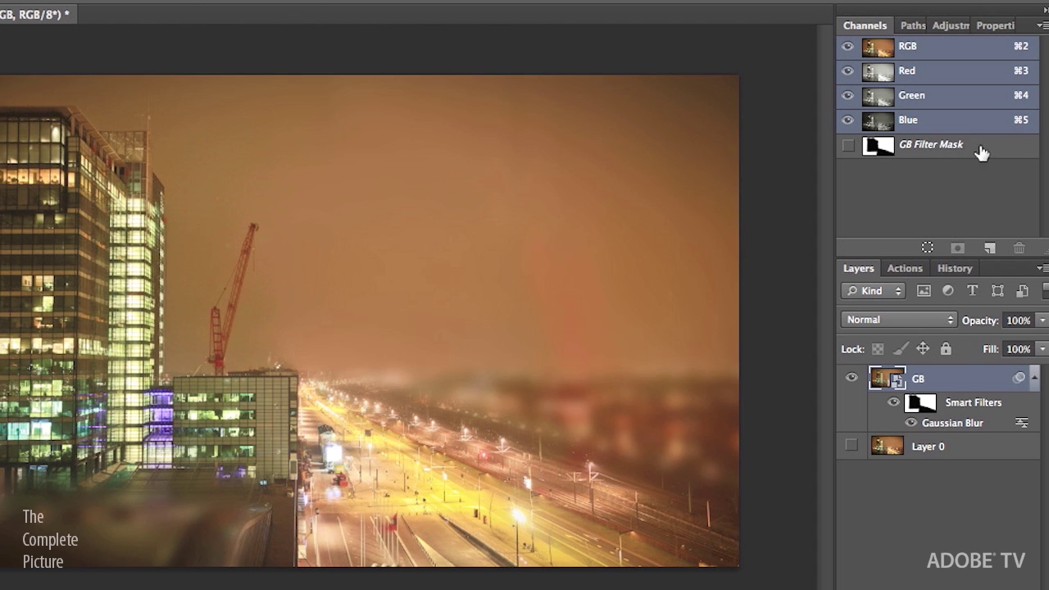
click(940, 453)
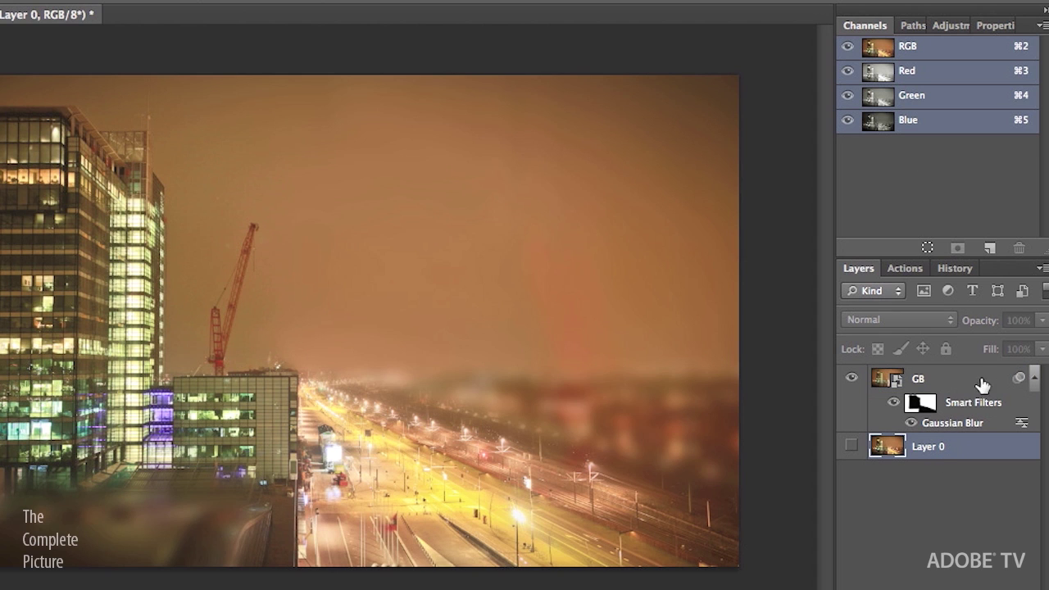
click(935, 382)
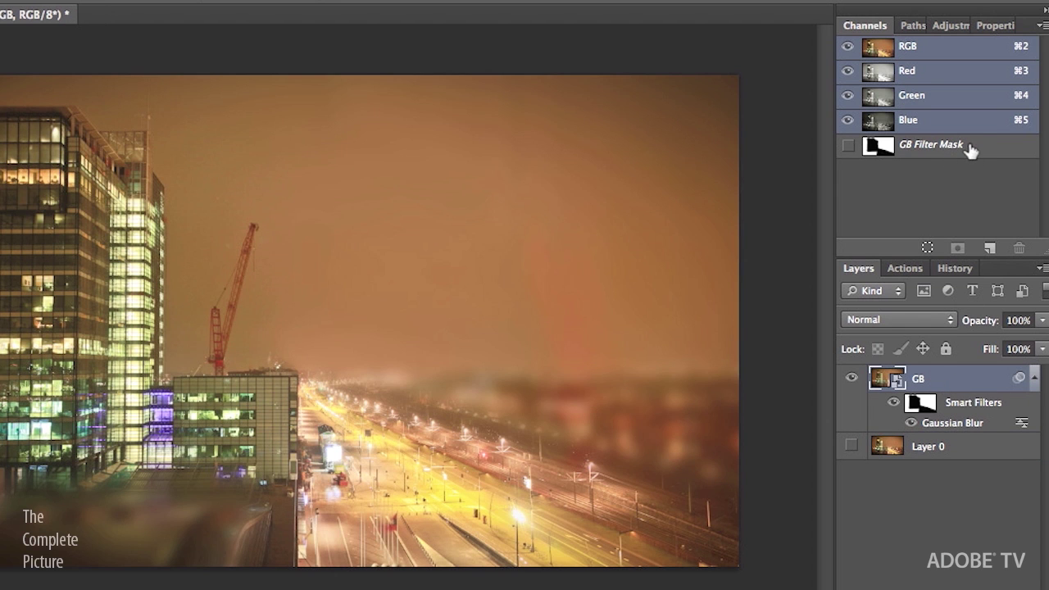
drag(957, 153, 988, 246)
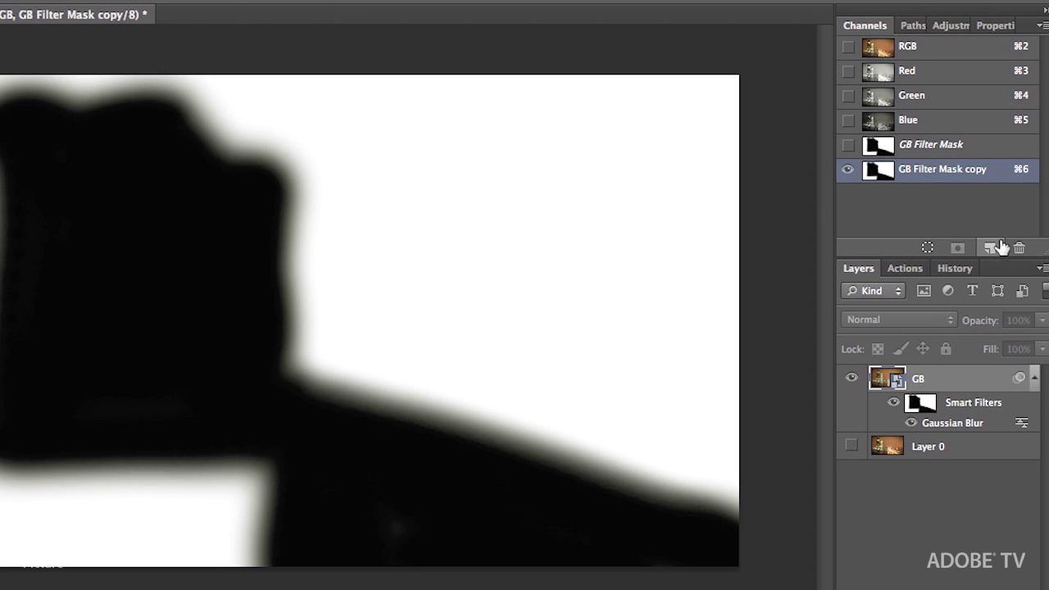
Make Layer 0 active and visible while hiding the GB layer.
click(949, 446)
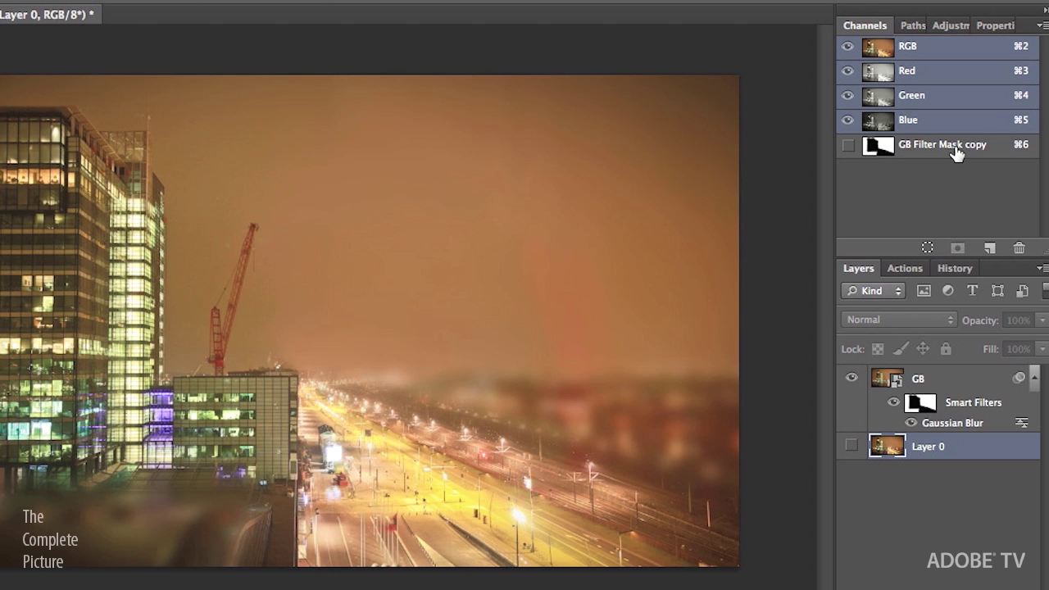
click(852, 379)
click(852, 446)
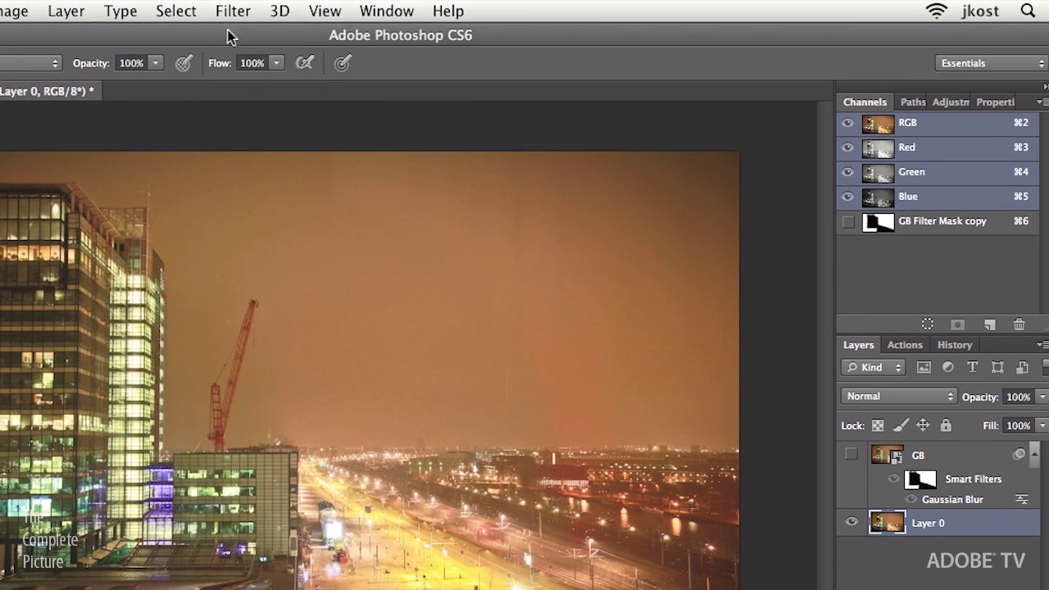
Apply Lens Blur to Layer 0: GB Filter Mask copy depth map, radius 20, Pentagon iris.
click(233, 12)
mouse_move(271, 246)
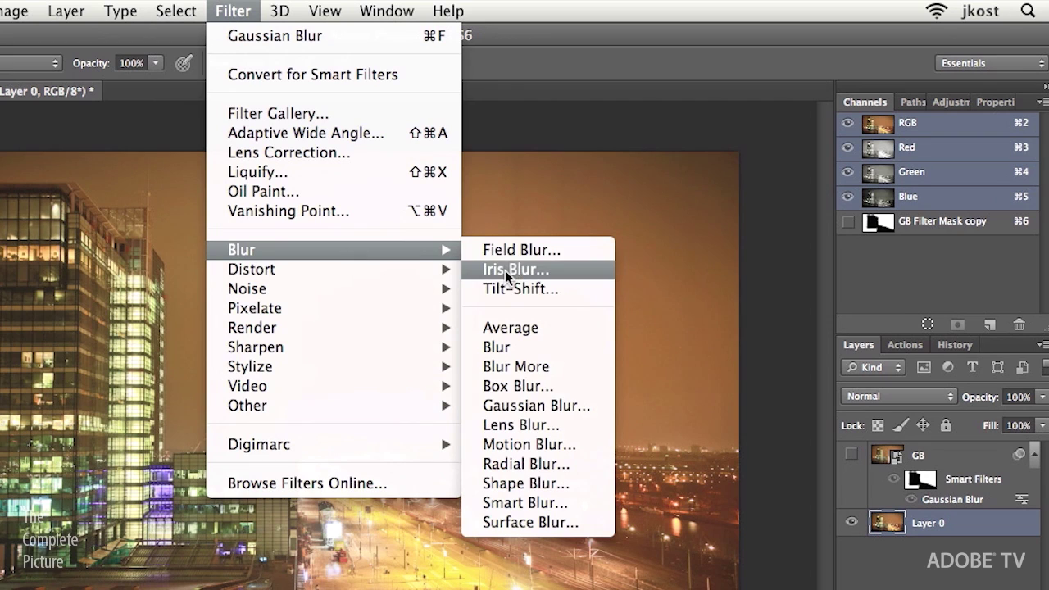
click(558, 424)
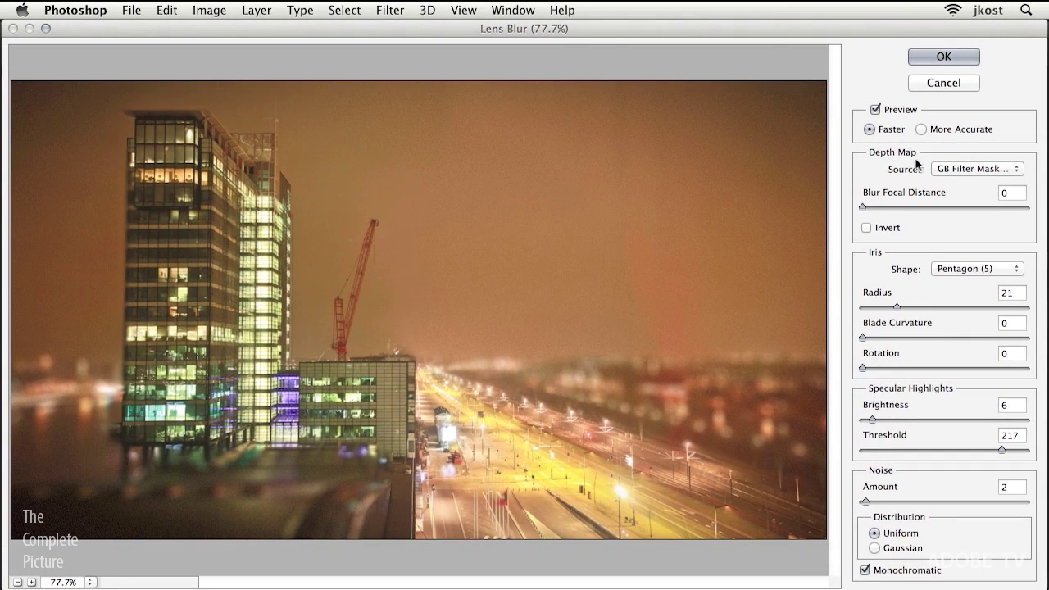
click(996, 170)
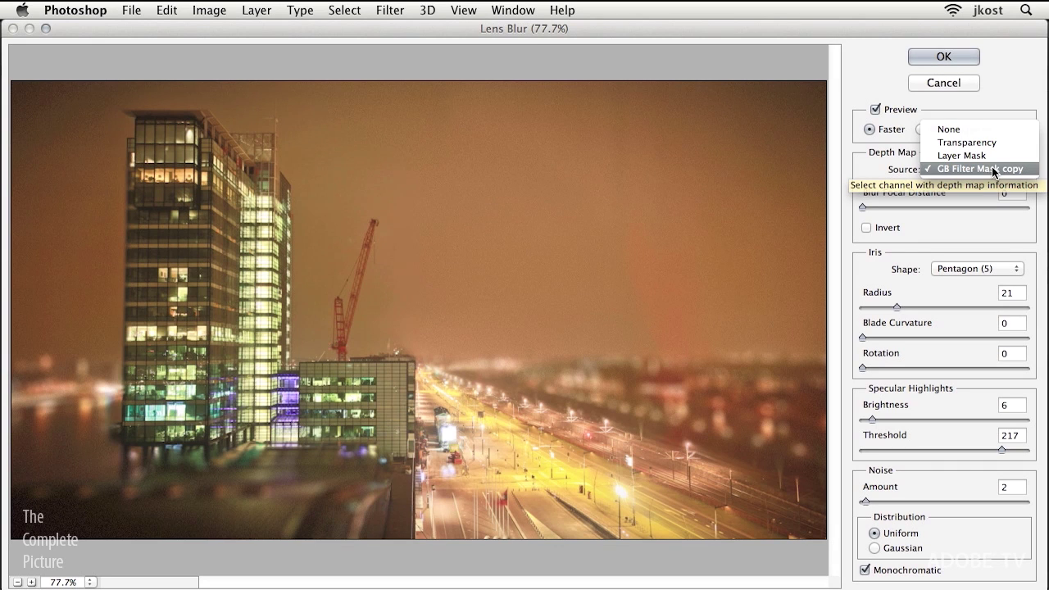
click(991, 168)
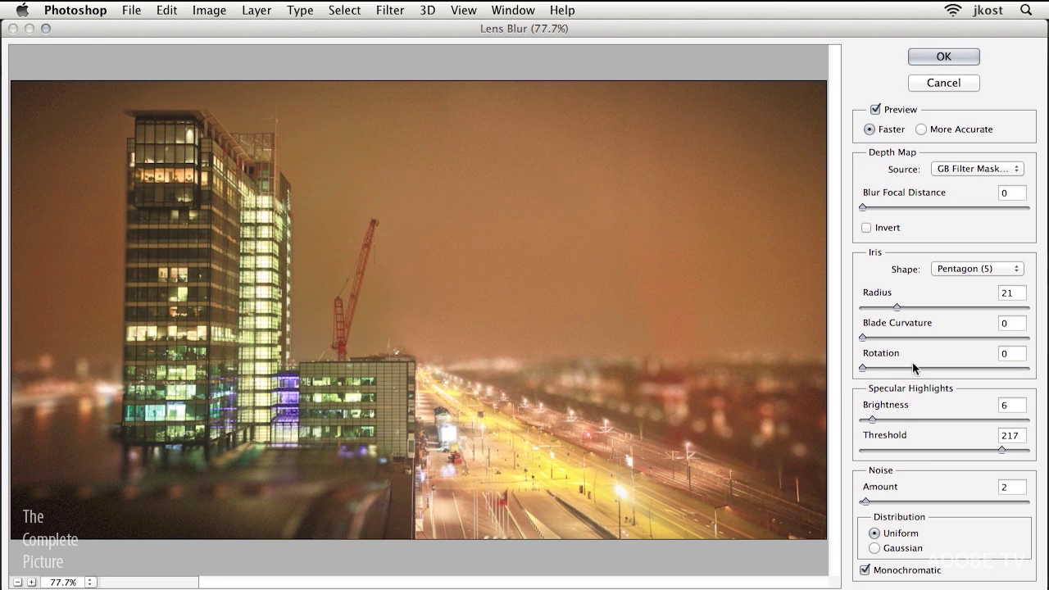
mouse_move(896, 307)
mouse_down()
mouse_move(906, 308)
mouse_move(895, 307)
mouse_up()
click(965, 270)
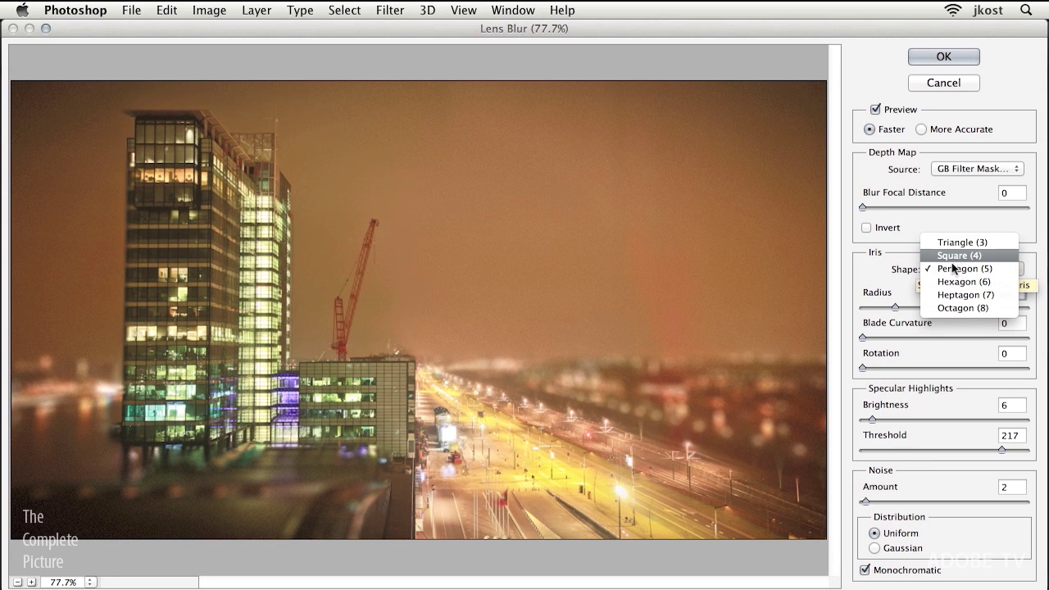
click(952, 273)
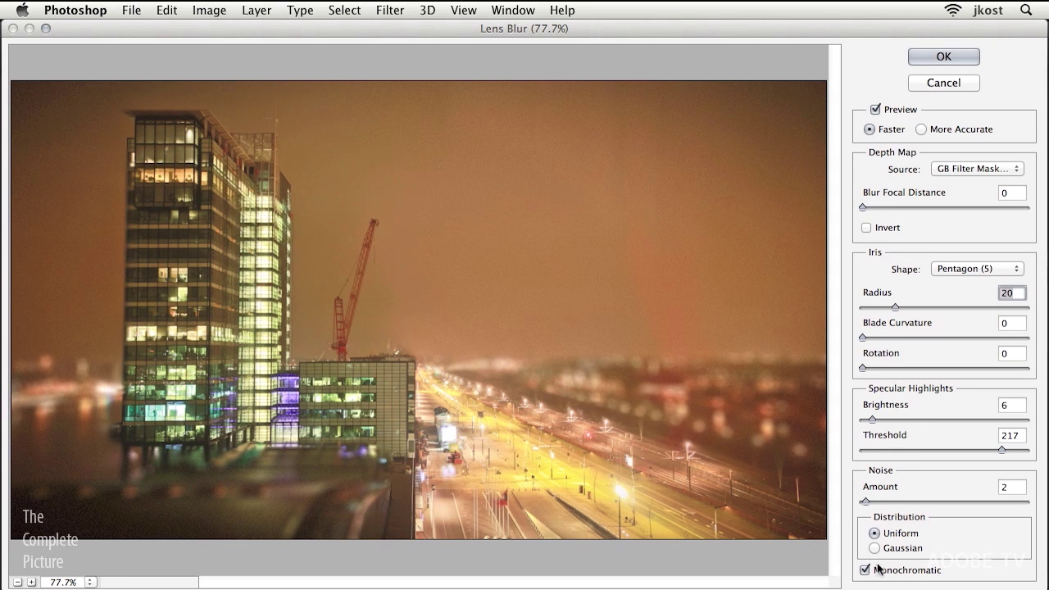
click(943, 55)
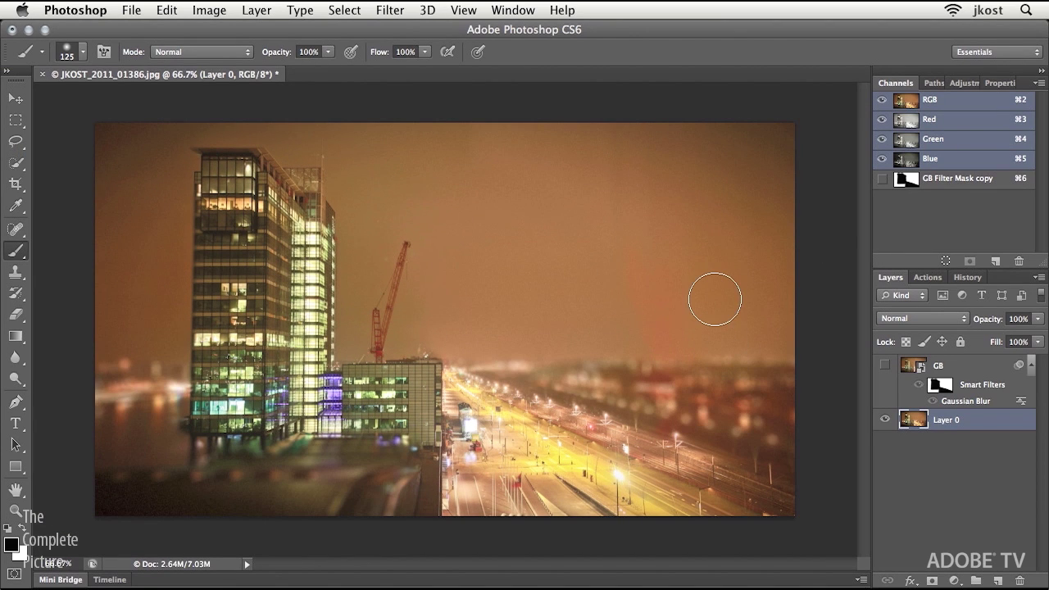
At 100% zoom, toggle GB's visibility against the lens blur, leaving GB shown.
key(super+1)
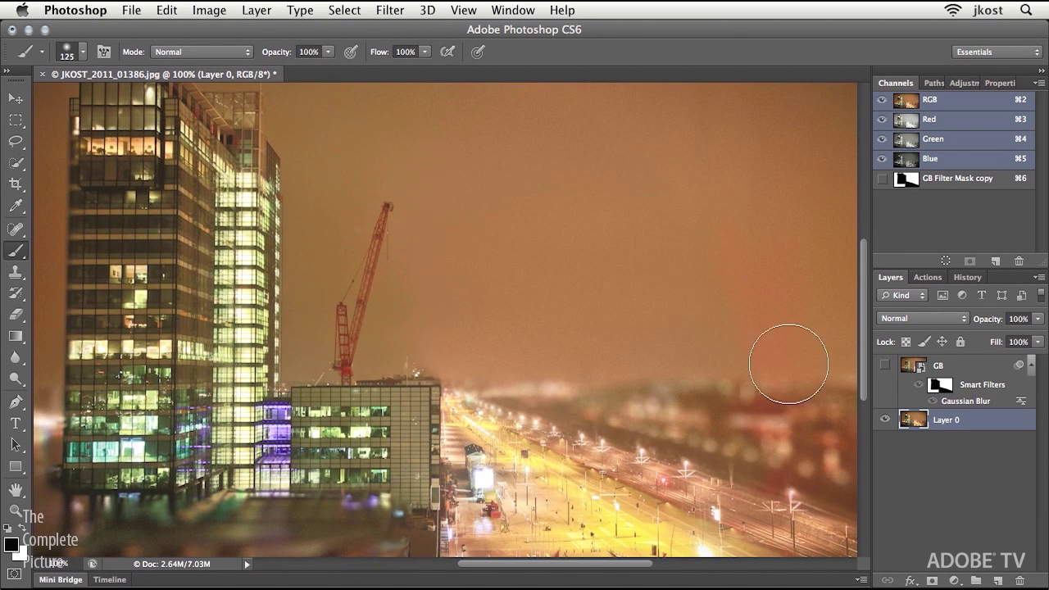
drag(761, 375, 601, 283)
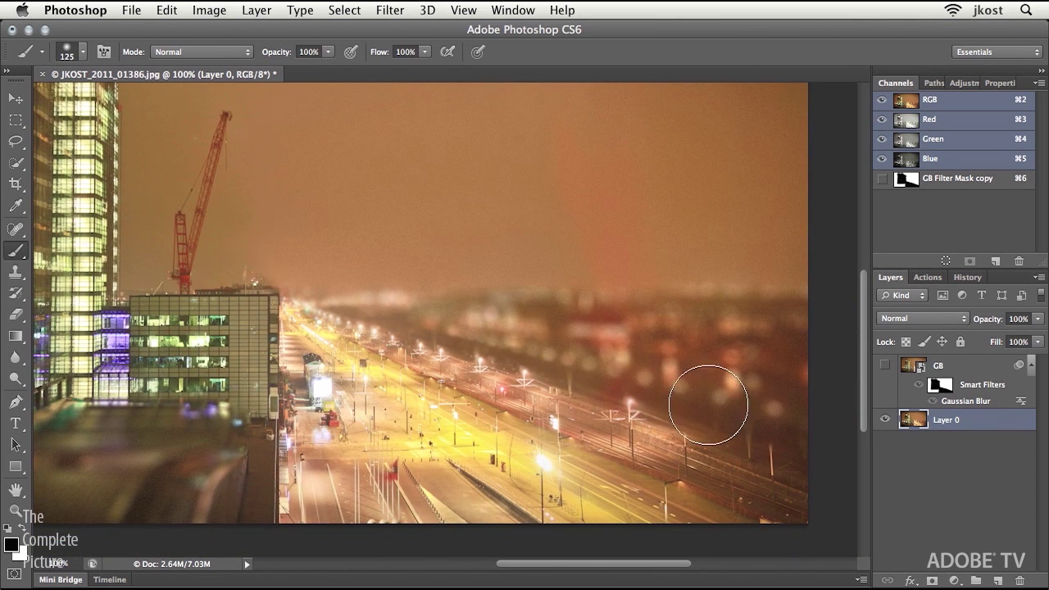
click(884, 368)
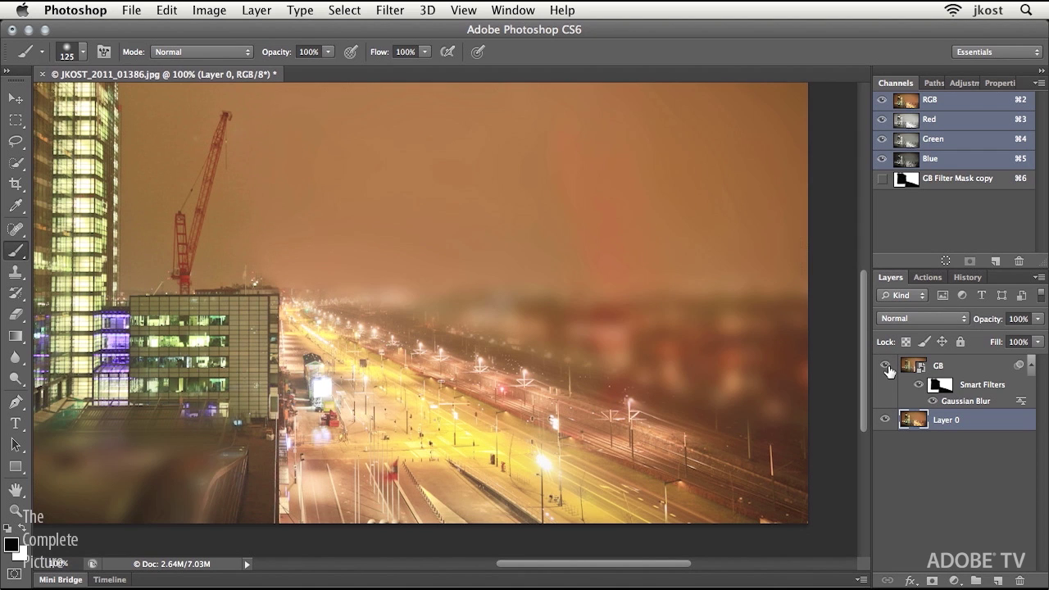
click(885, 370)
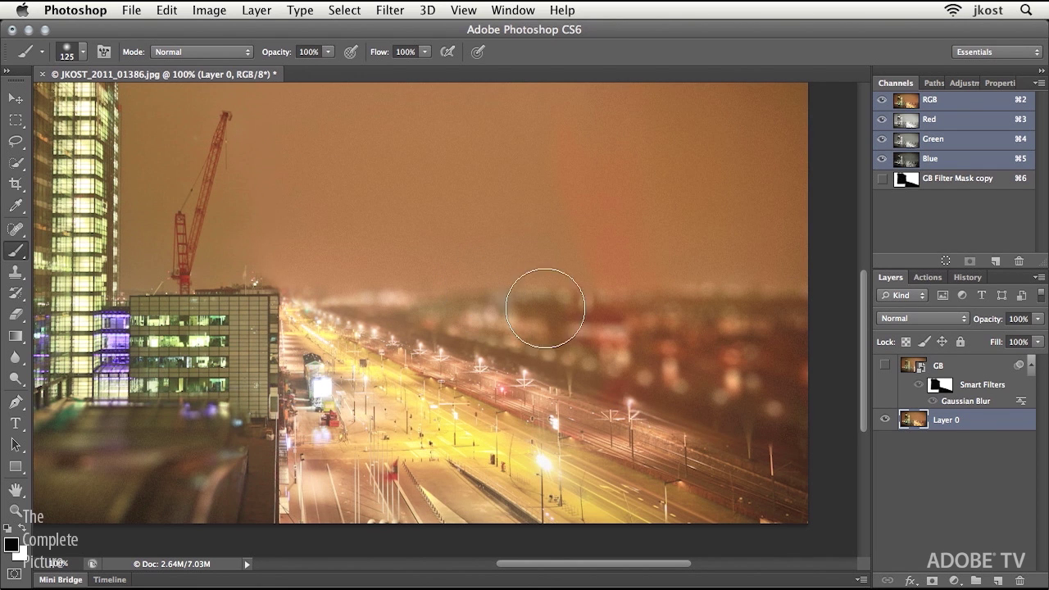
click(884, 367)
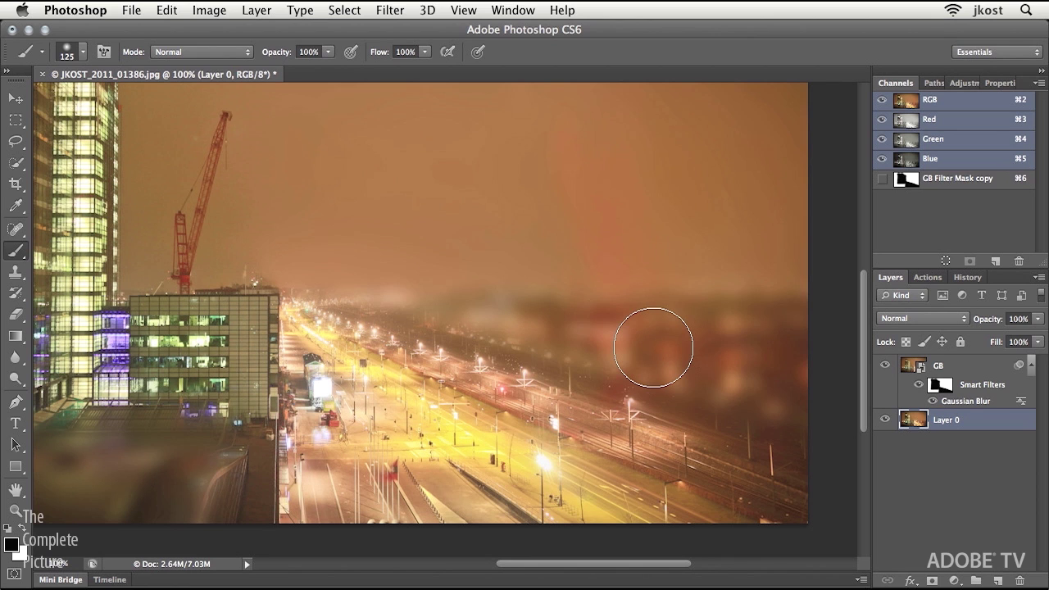
Delete the GB layer and view the GB Filter Mask copy channel zoomed out.
click(957, 368)
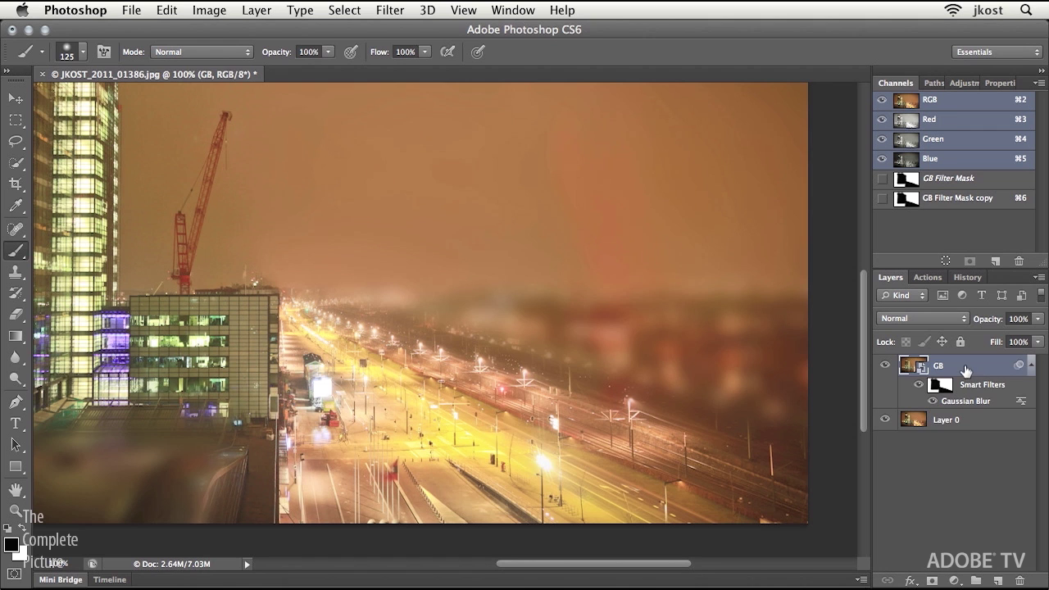
drag(967, 368, 1022, 579)
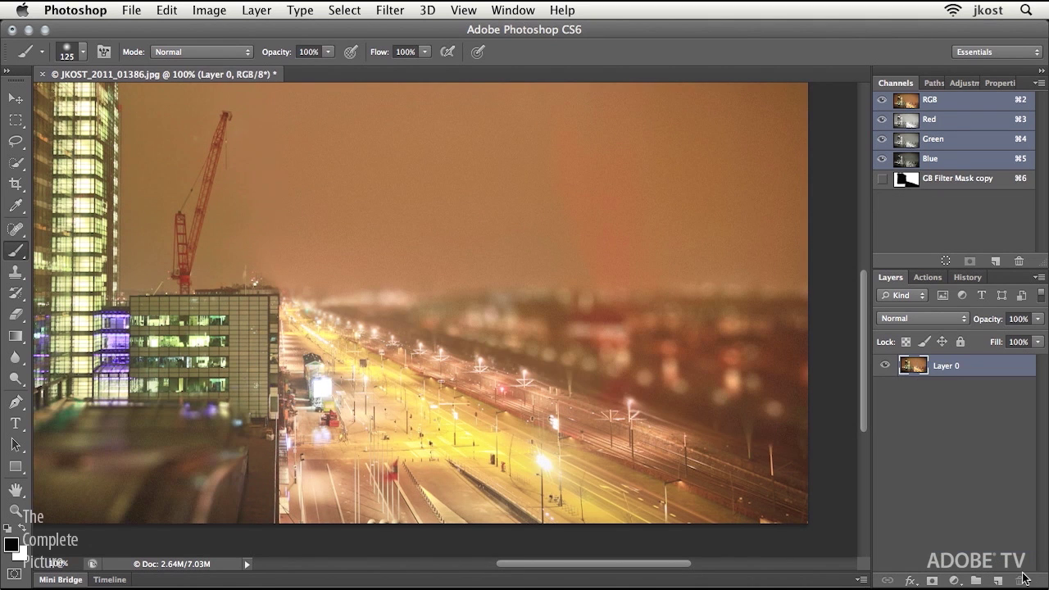
click(955, 187)
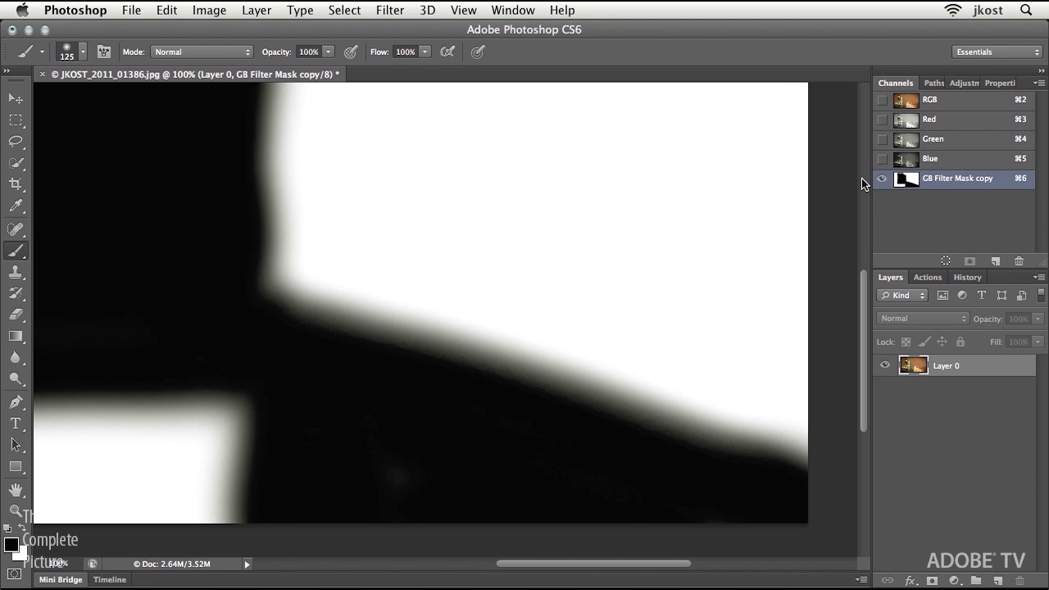
key(super+minus)
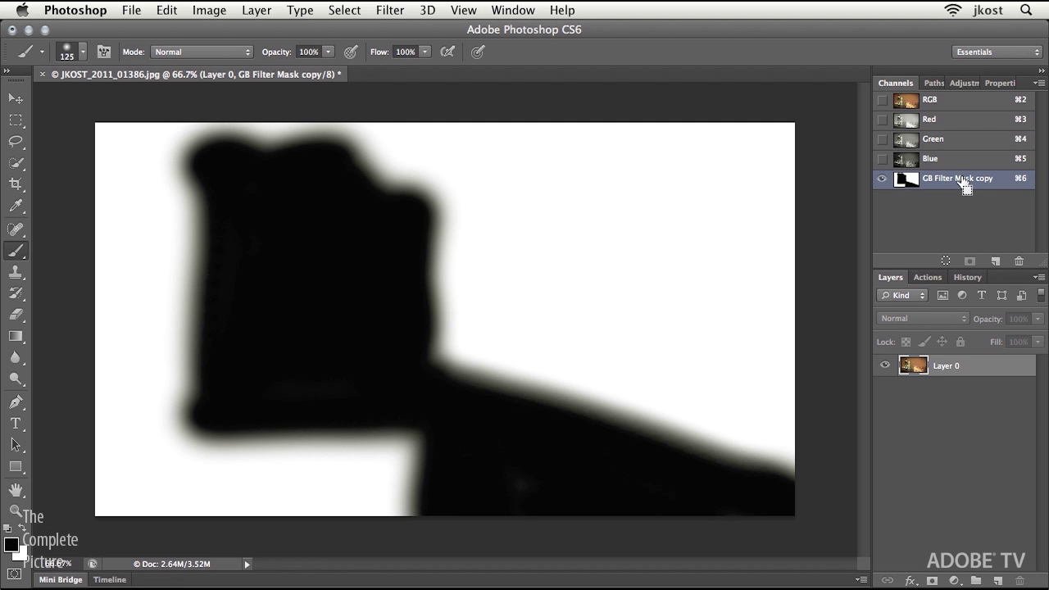
Copy the whole mask channel and start a new Clipboard-sized 1280×720 grayscale document.
key(super+a)
key(super+c)
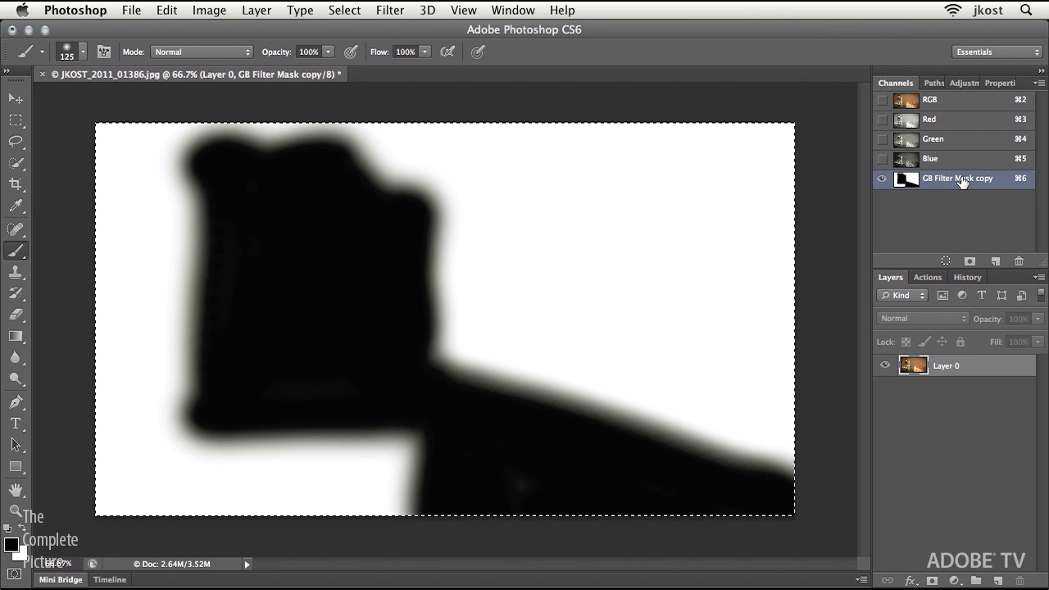
key(super+n)
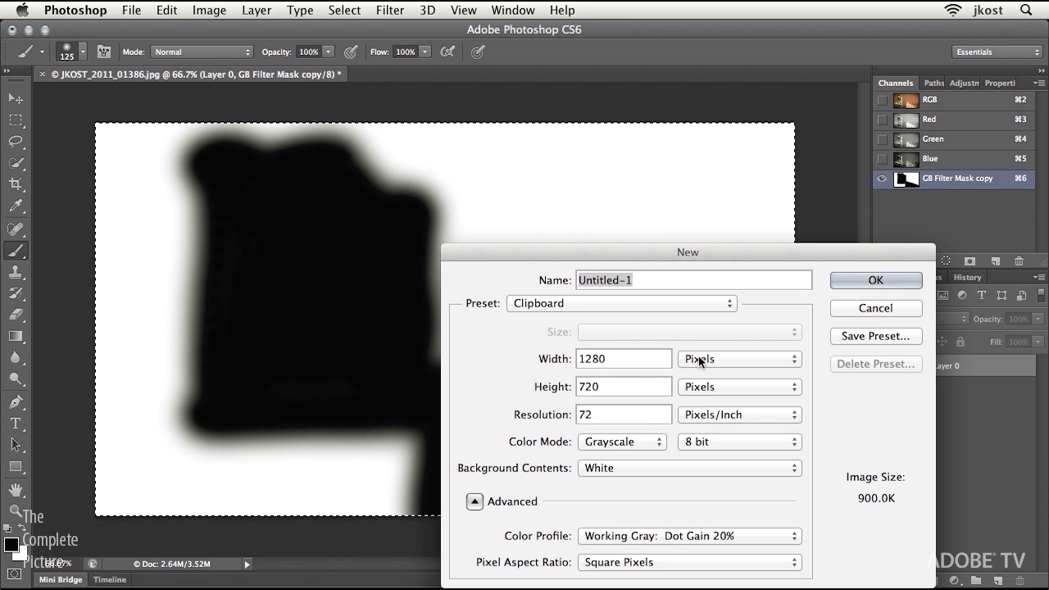
Paste the mask into a new blank 1280×720 grayscale document and flatten it.
click(859, 280)
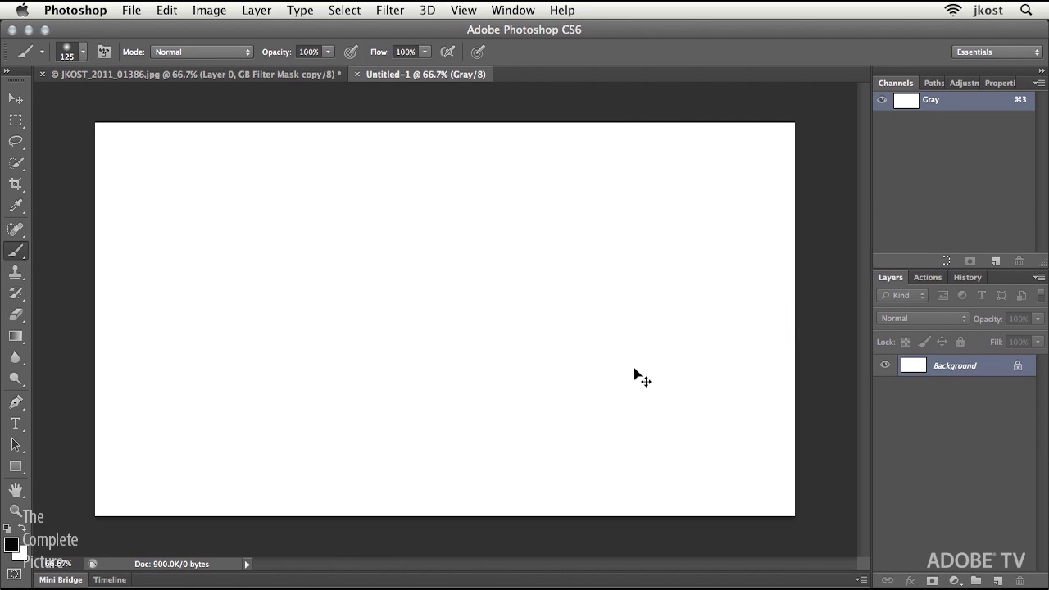
key(super+v)
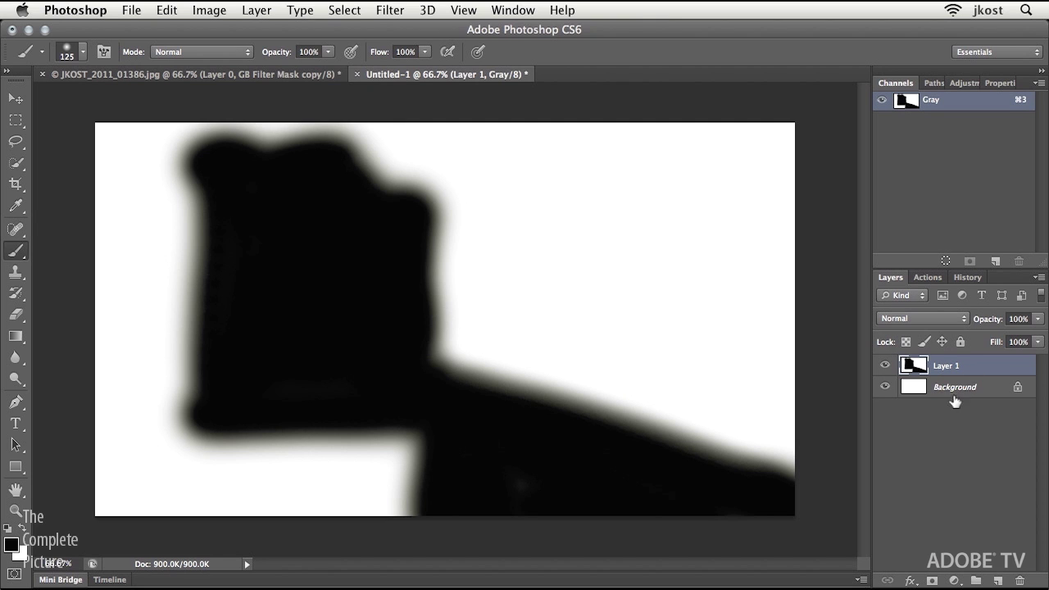
key(super+e)
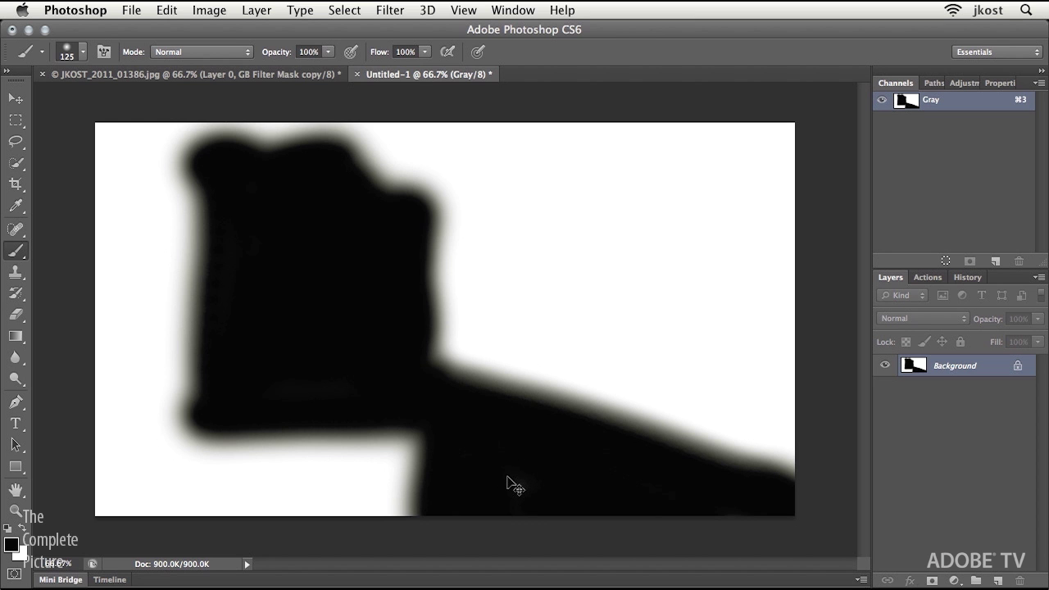
Save it to the Desktop as DepthMap.jpg at JPEG quality 12, then close it.
key(super+shift+s)
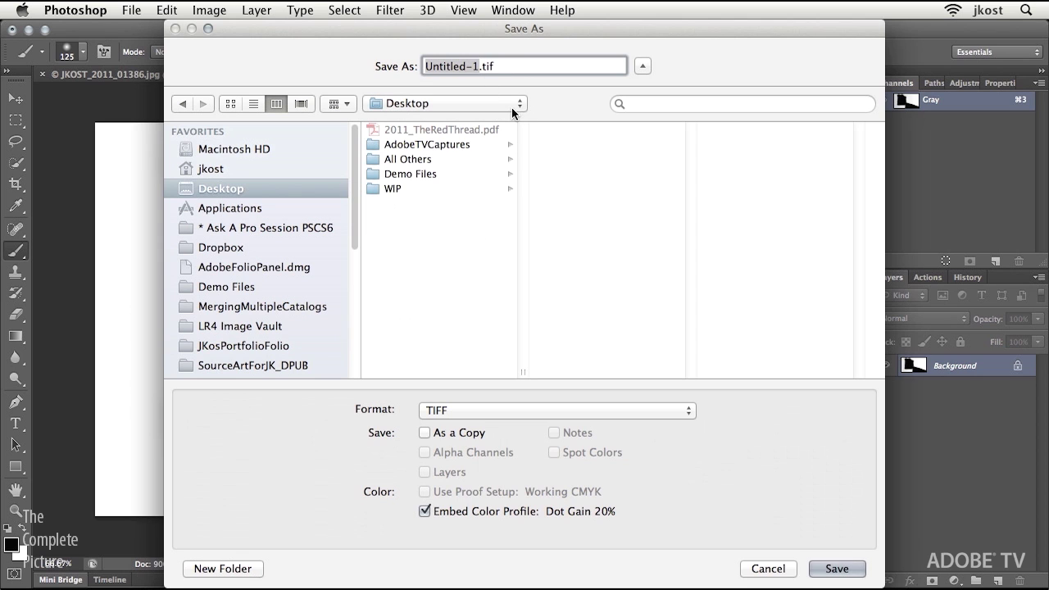
text(DepthMa)
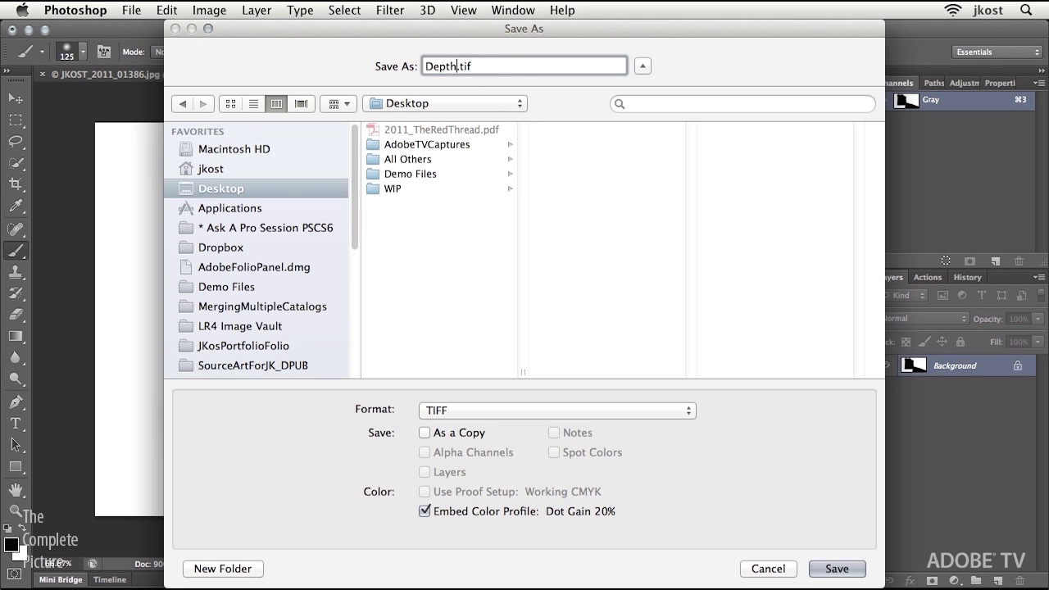
text(p)
click(559, 407)
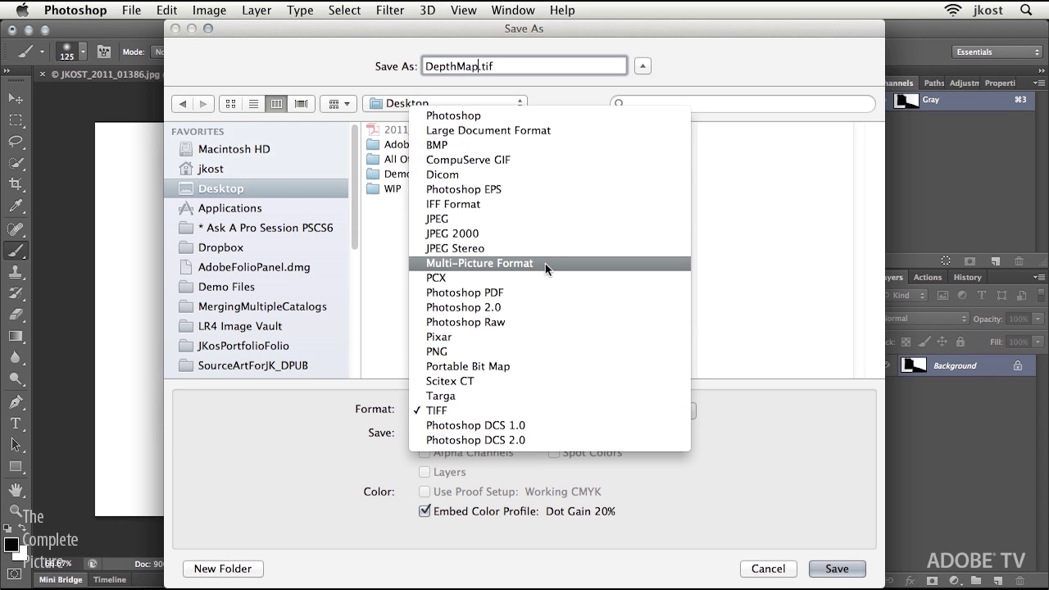
click(540, 219)
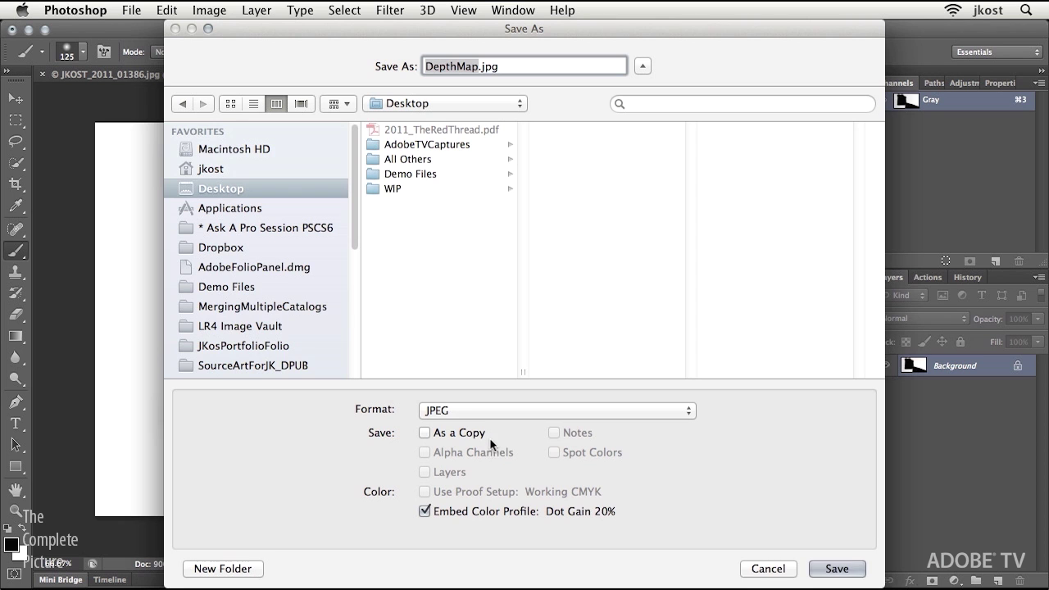
click(811, 568)
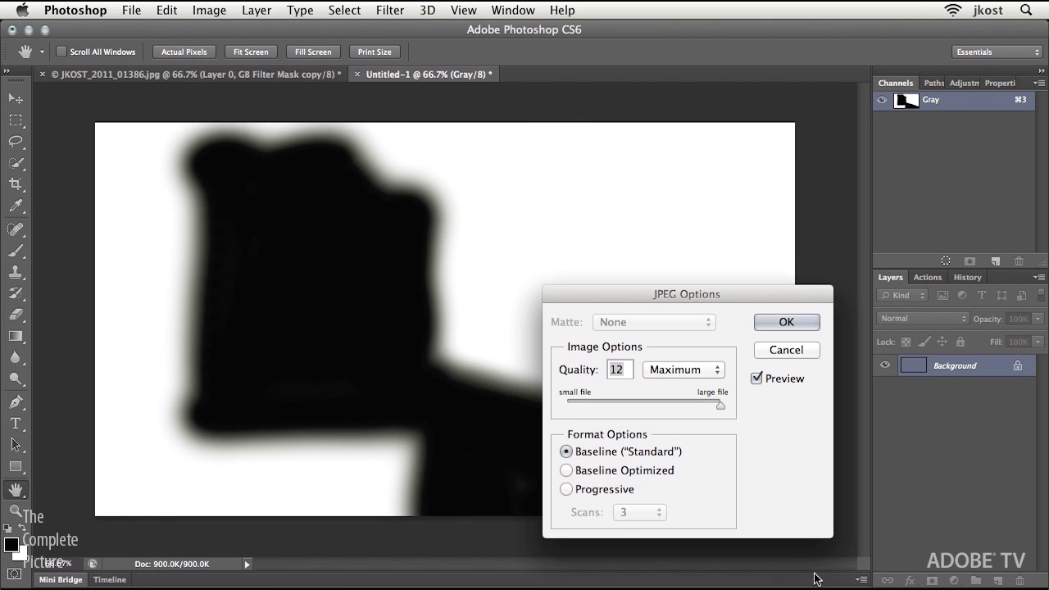
click(786, 322)
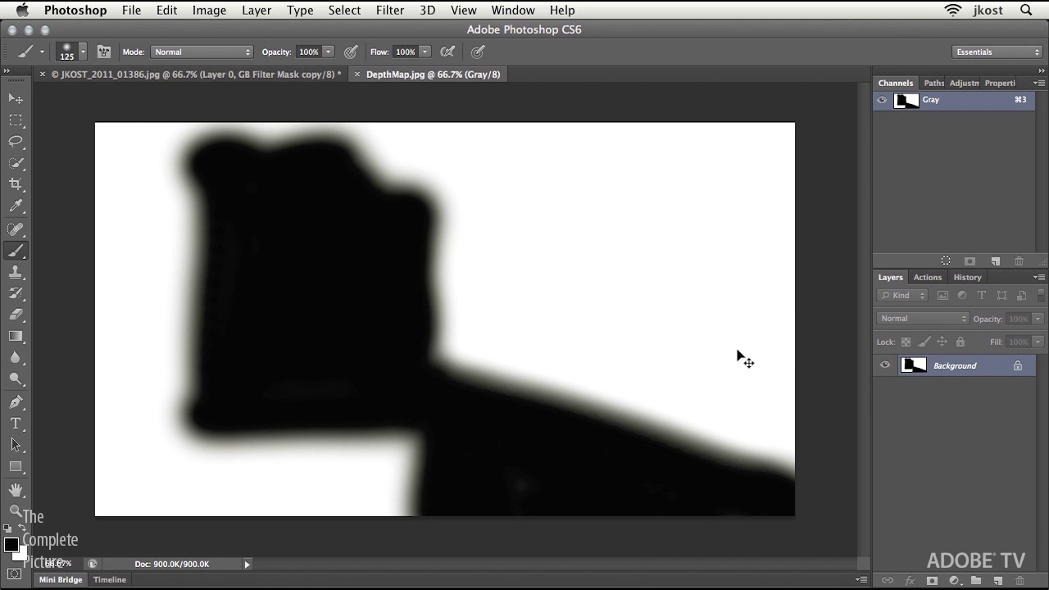
key(super+w)
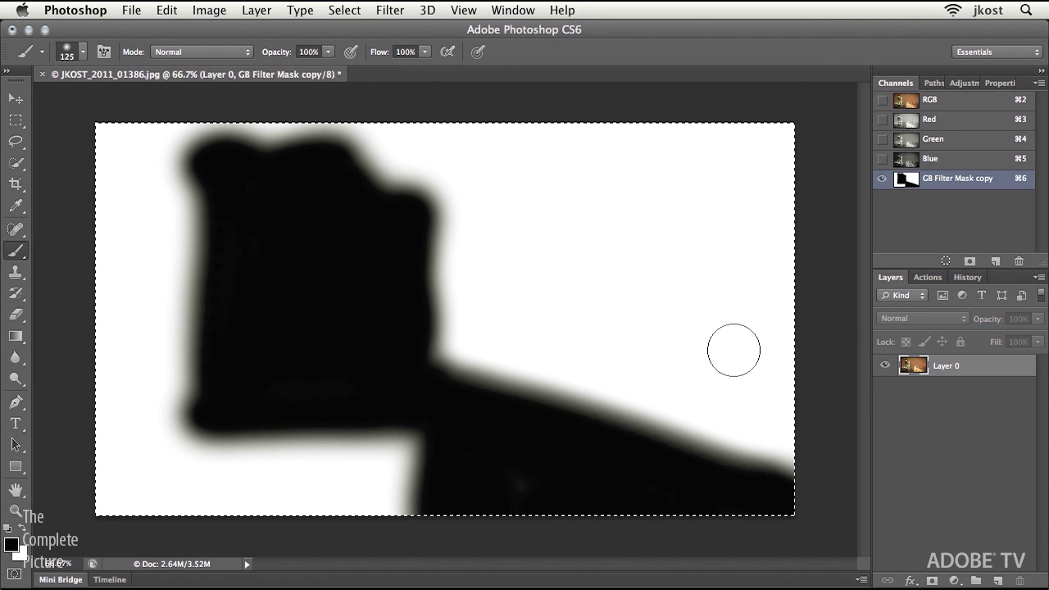
Select Layer 0, deselect, and revert the cityscape to its opening History snapshot.
click(958, 368)
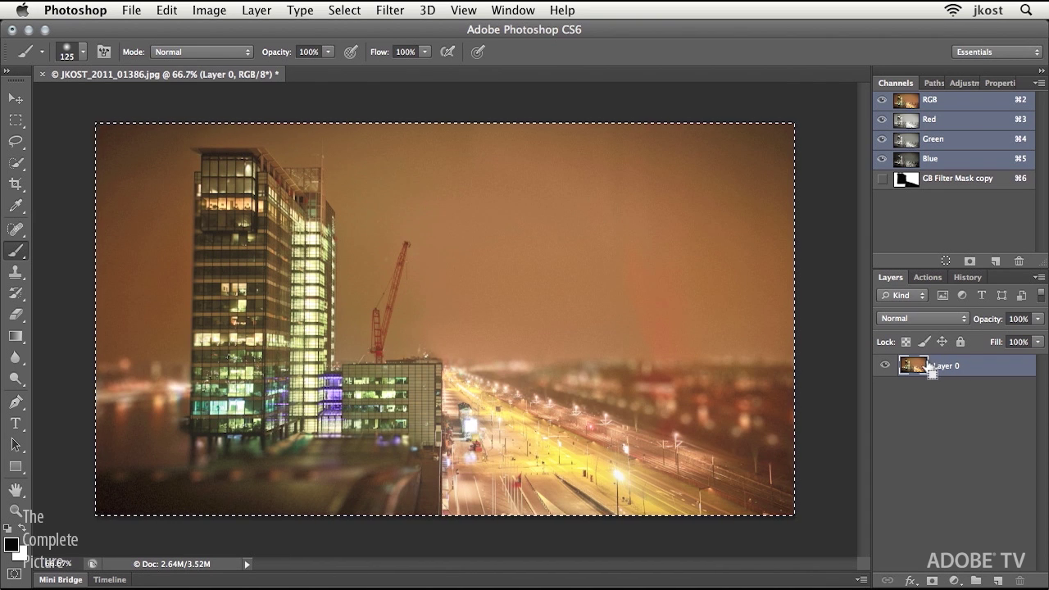
key(super+d)
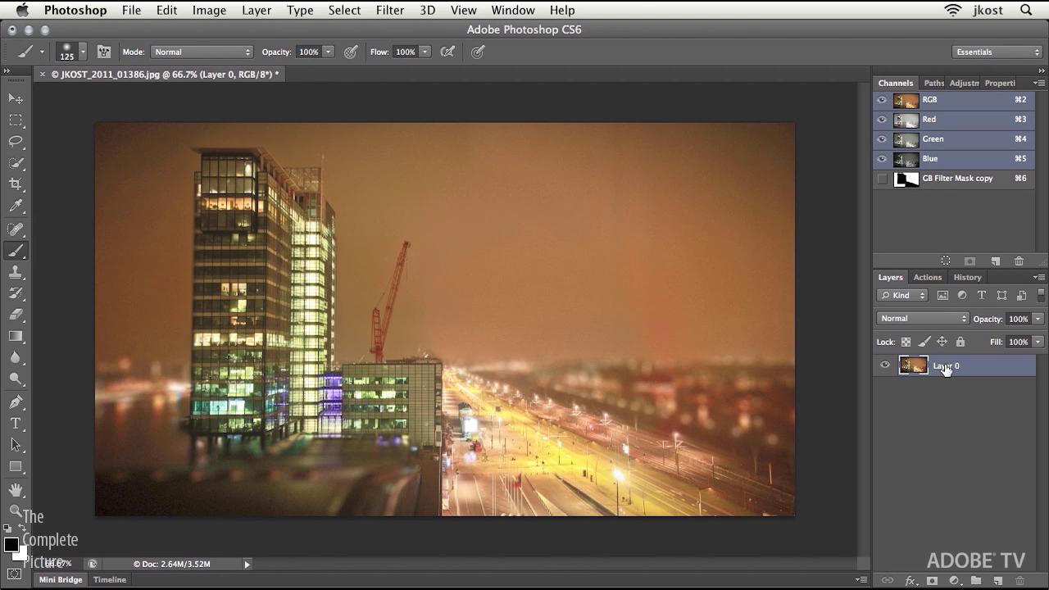
click(969, 276)
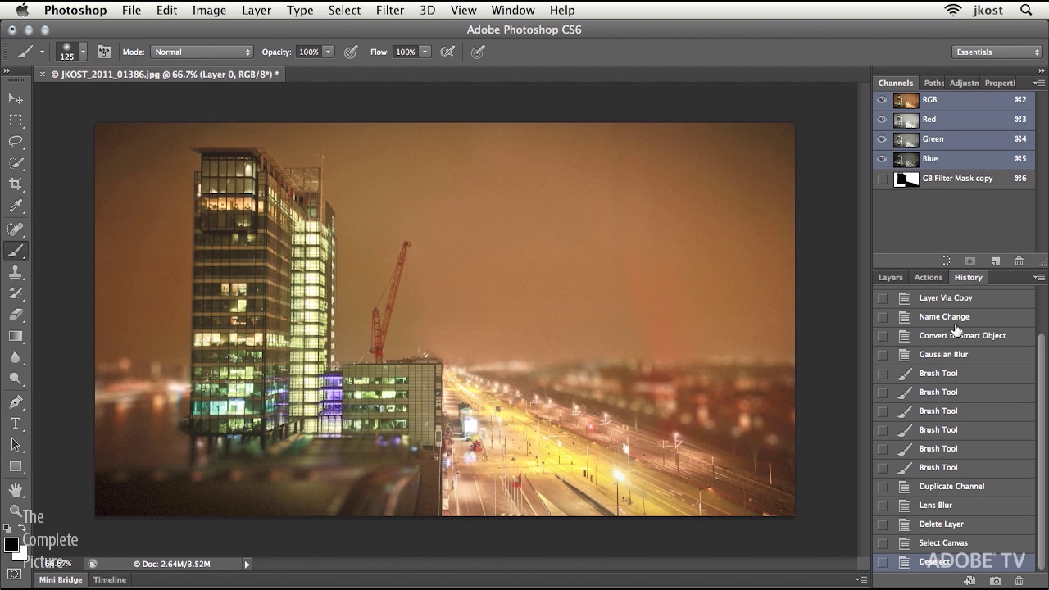
drag(1041, 342, 1041, 287)
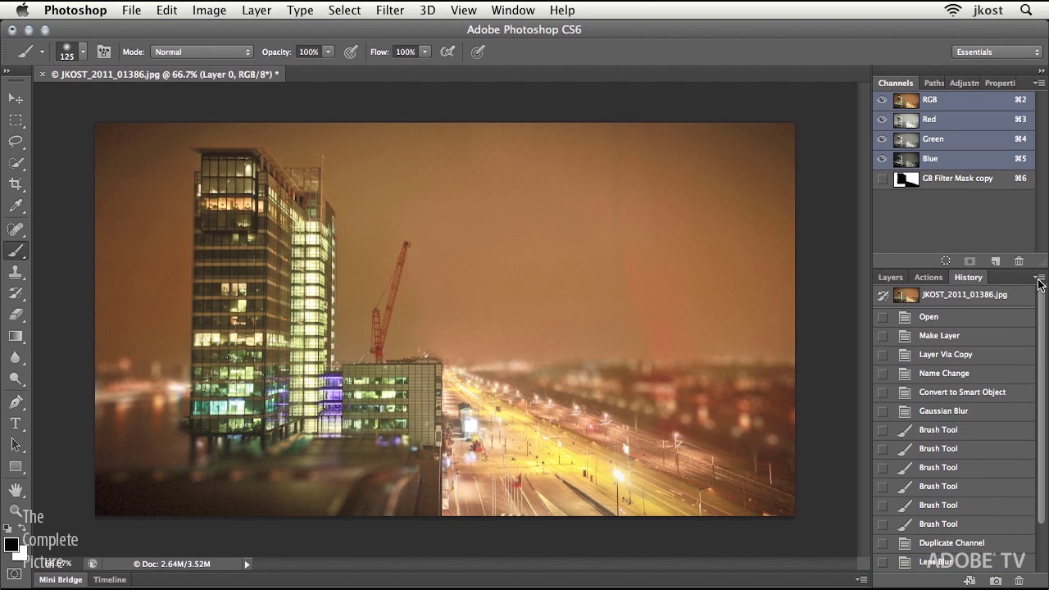
click(968, 296)
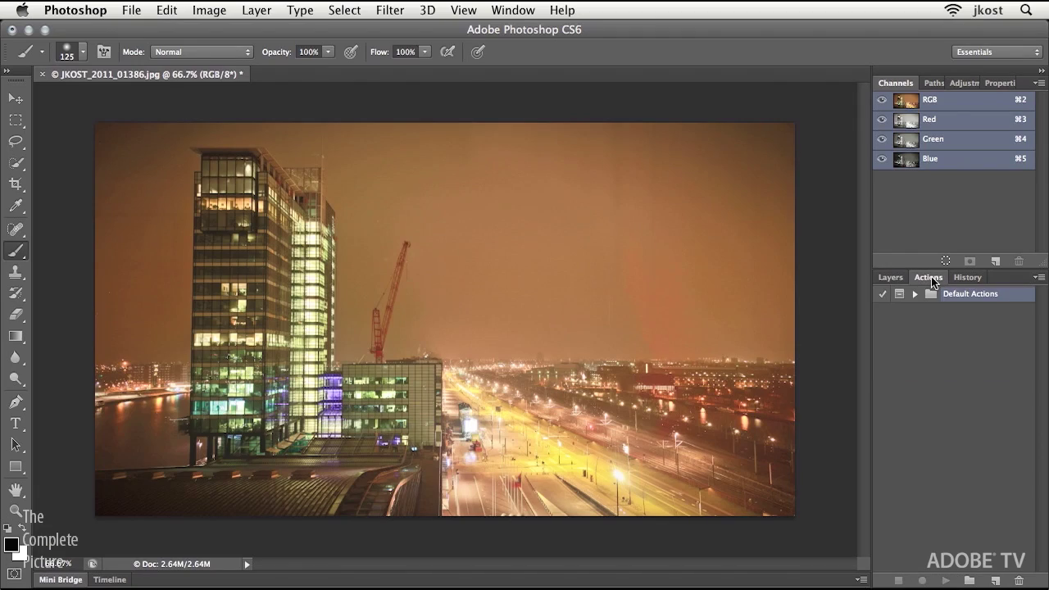
Float and enlarge the Actions panel, then create an action set named TCP.
drag(929, 278, 700, 57)
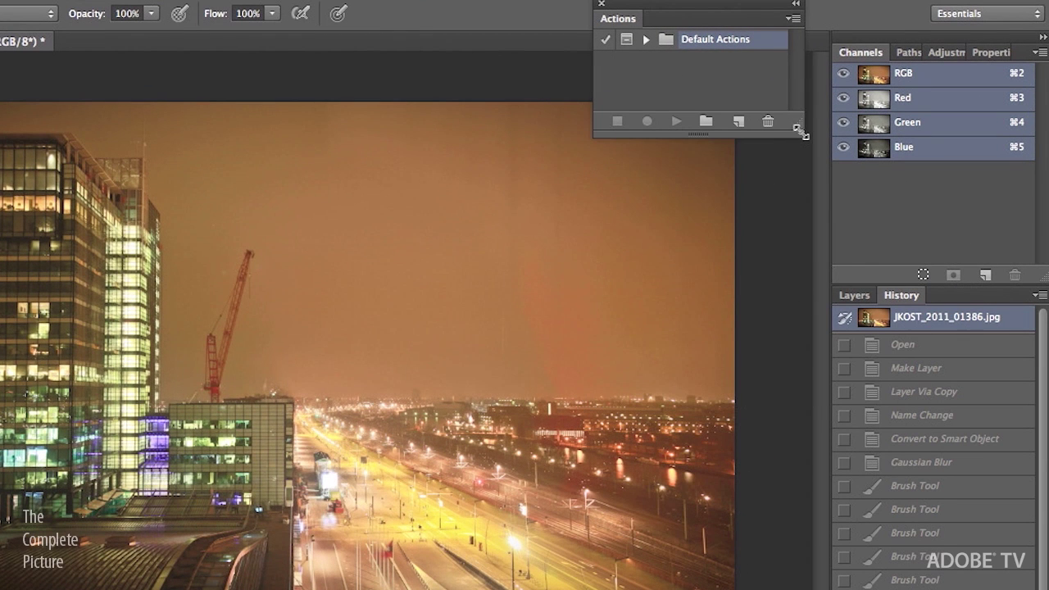
drag(799, 131, 767, 510)
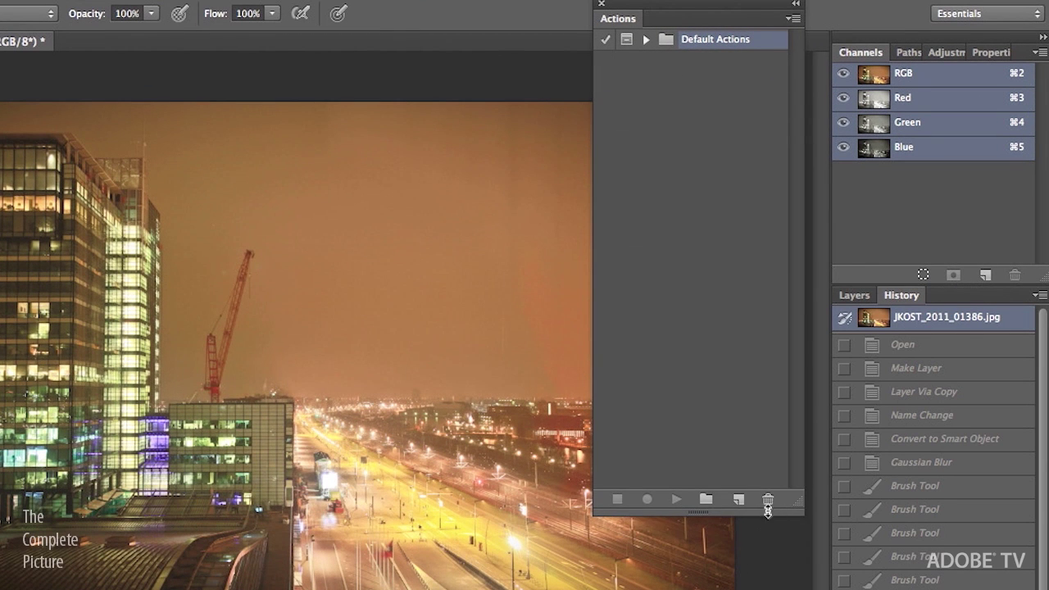
click(705, 499)
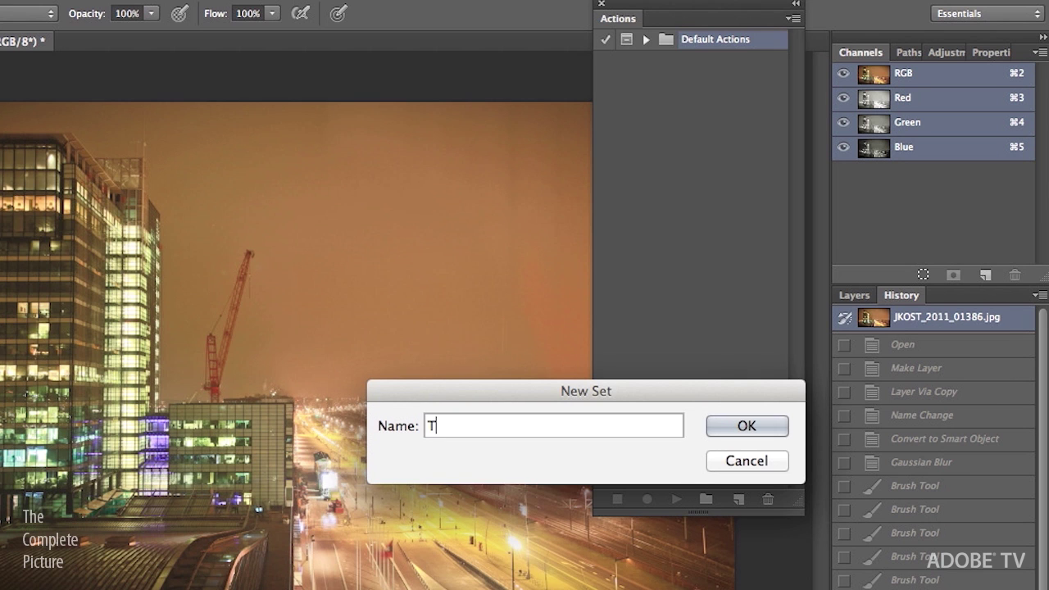
text(CP)
key(Return)
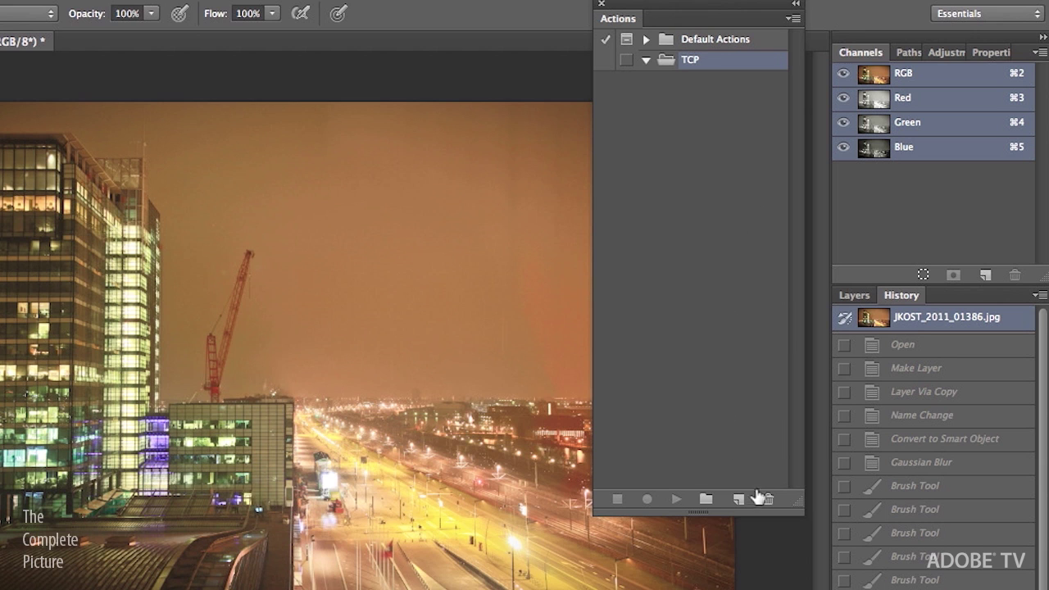
Create a Depth Map action in the TCP set and begin recording.
click(738, 499)
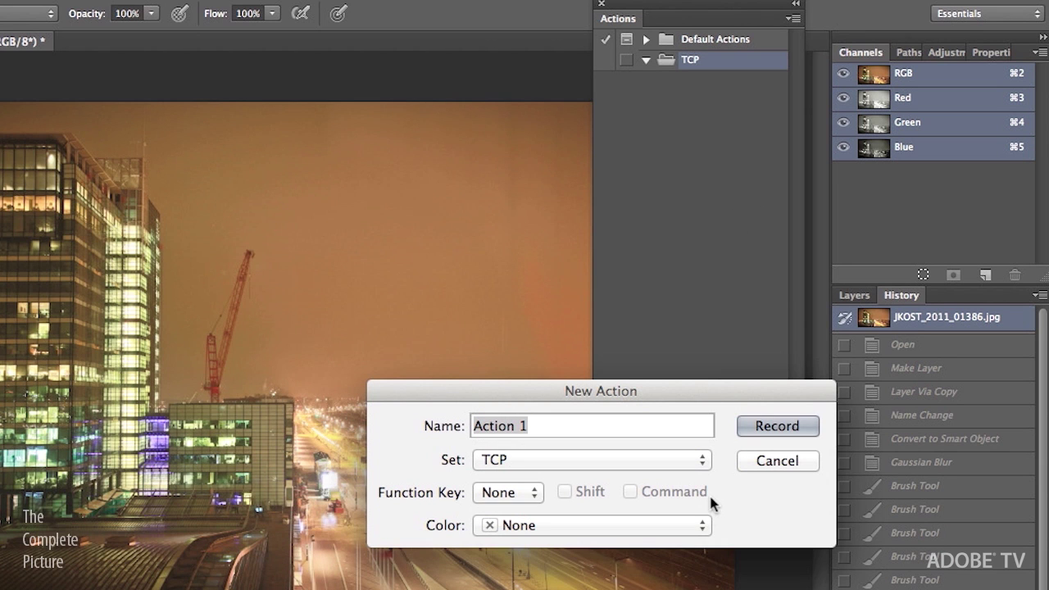
text(De)
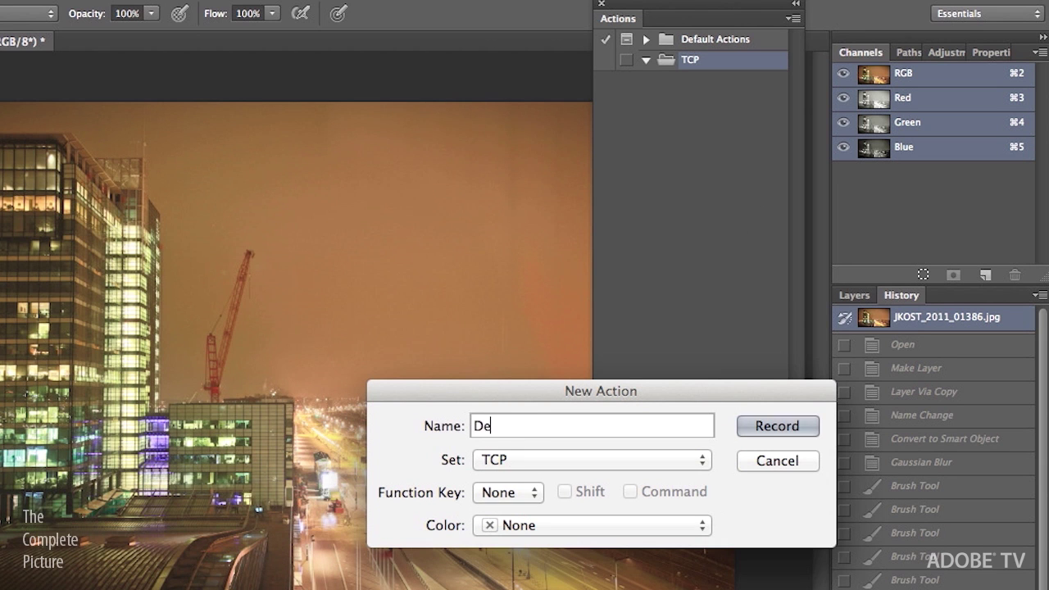
text(pth Map)
click(776, 426)
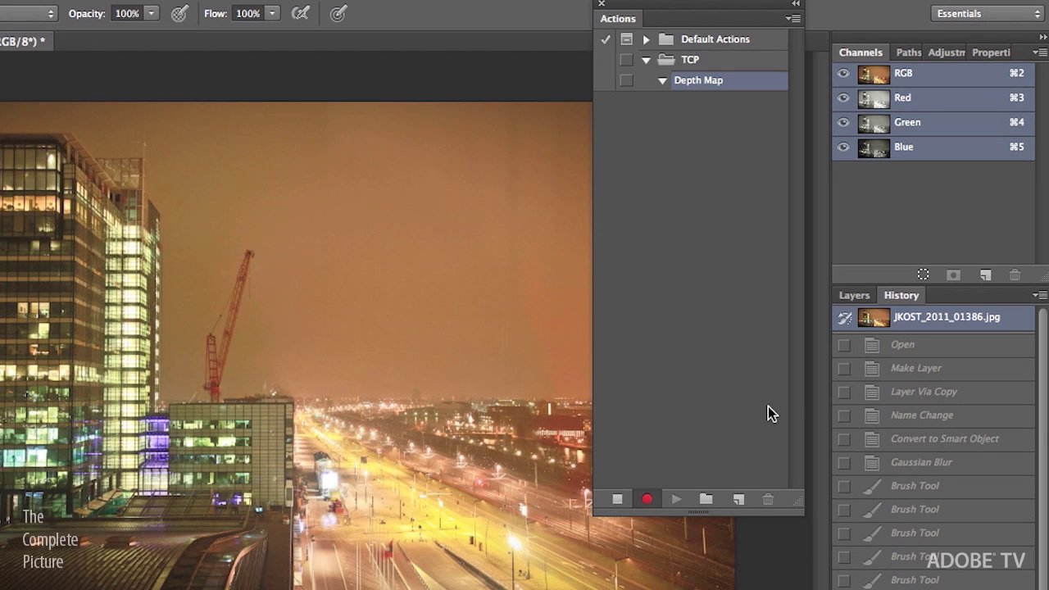
Open DepthMap.jpg from the Desktop, copy the whole image, and close it.
key(super+o)
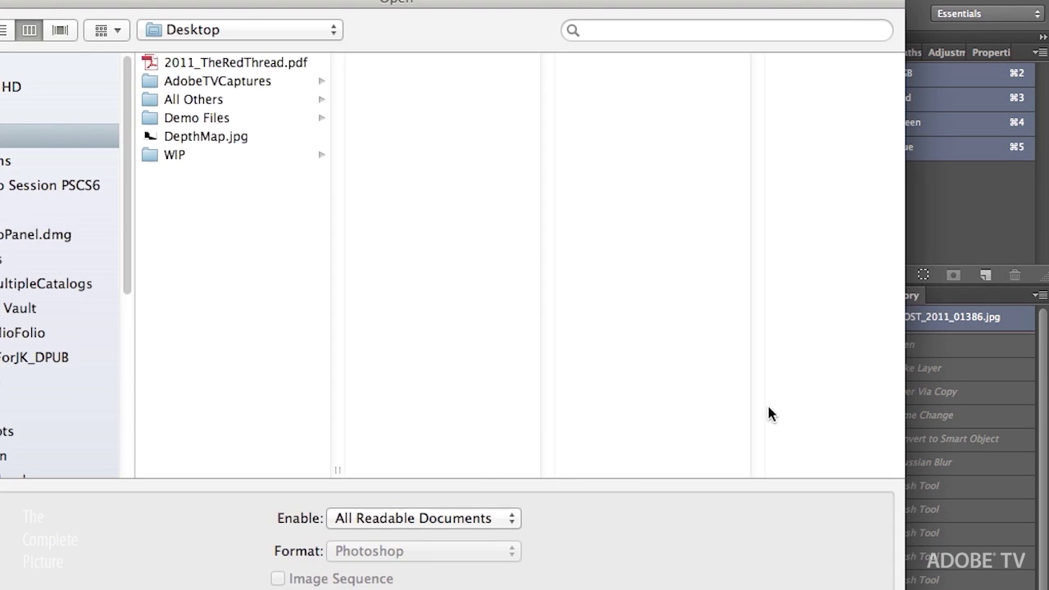
click(220, 111)
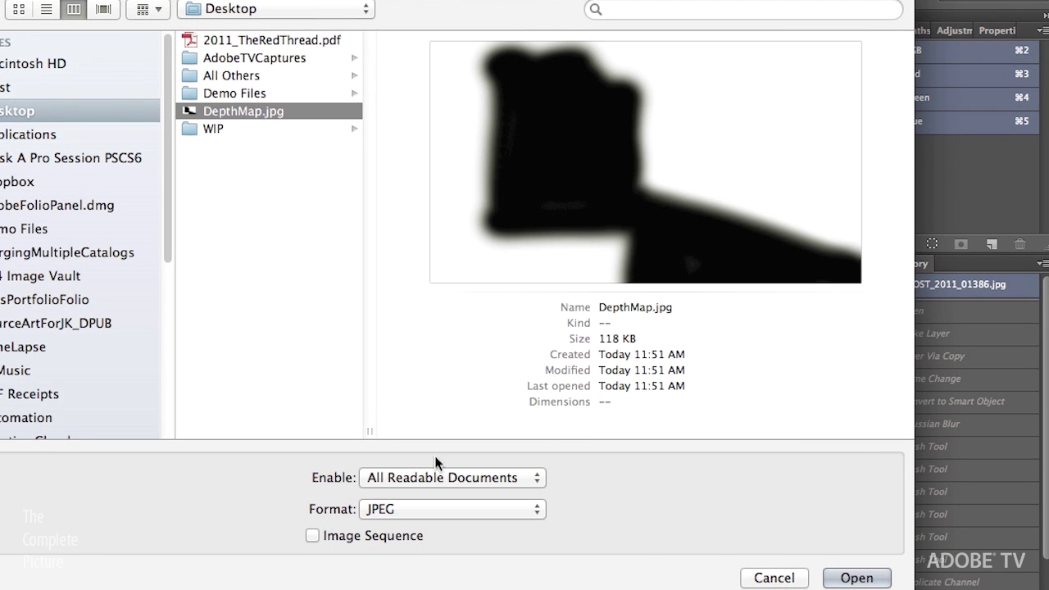
click(835, 577)
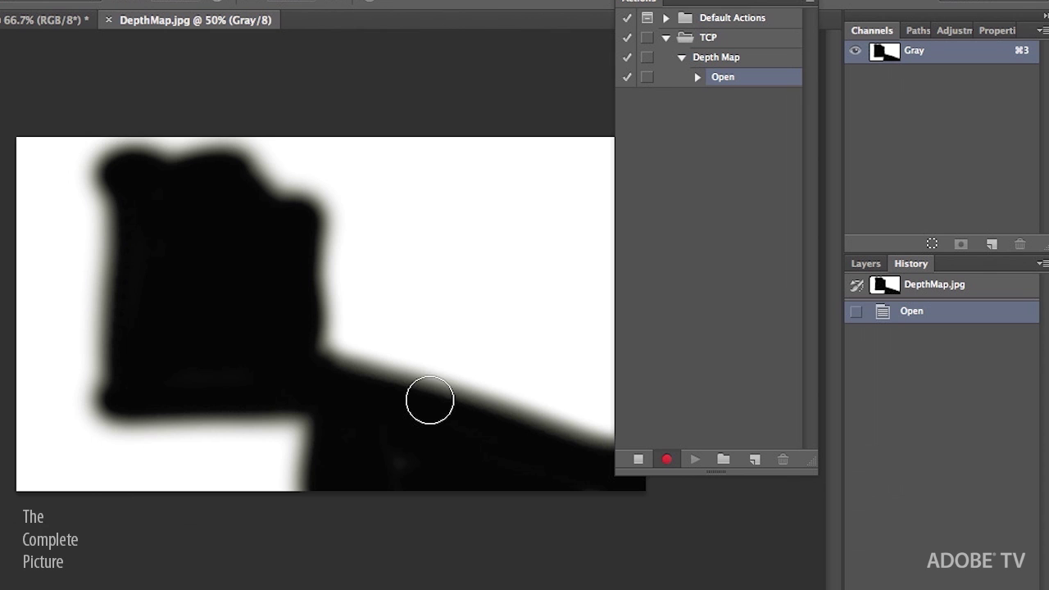
key(super+a)
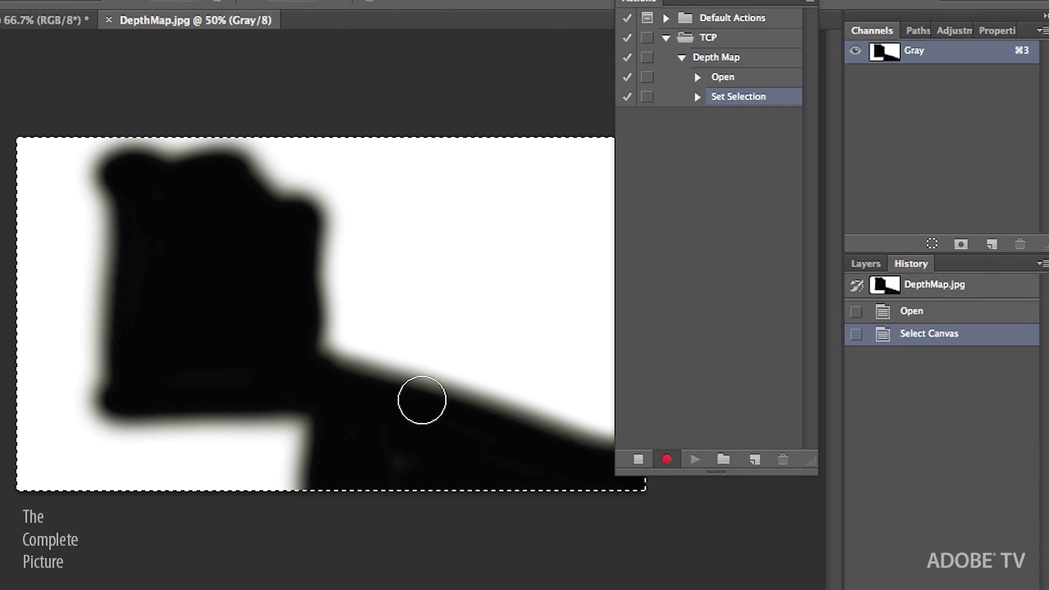
key(super+c)
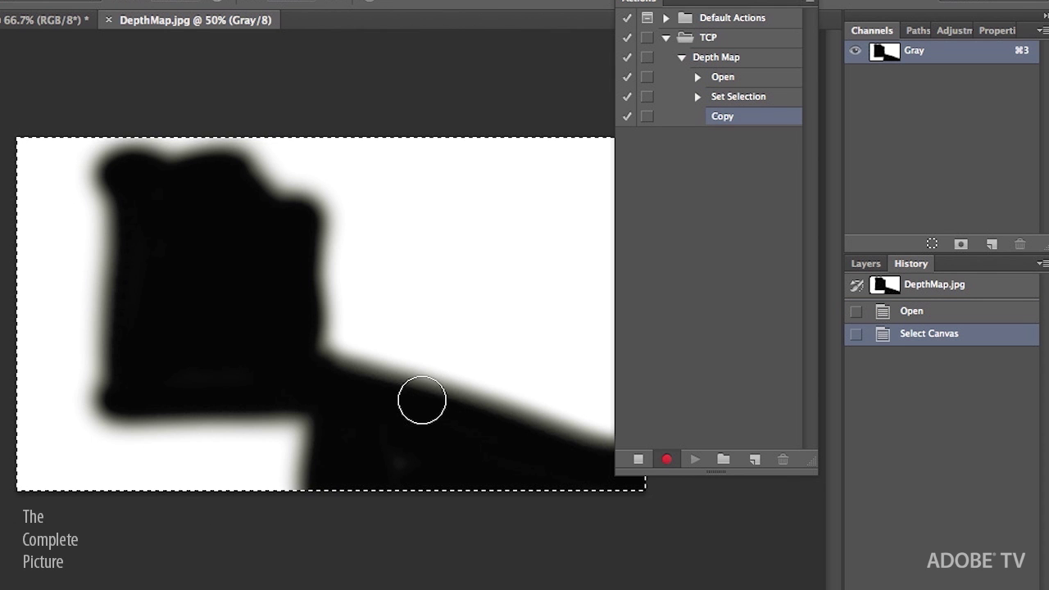
key(super+w)
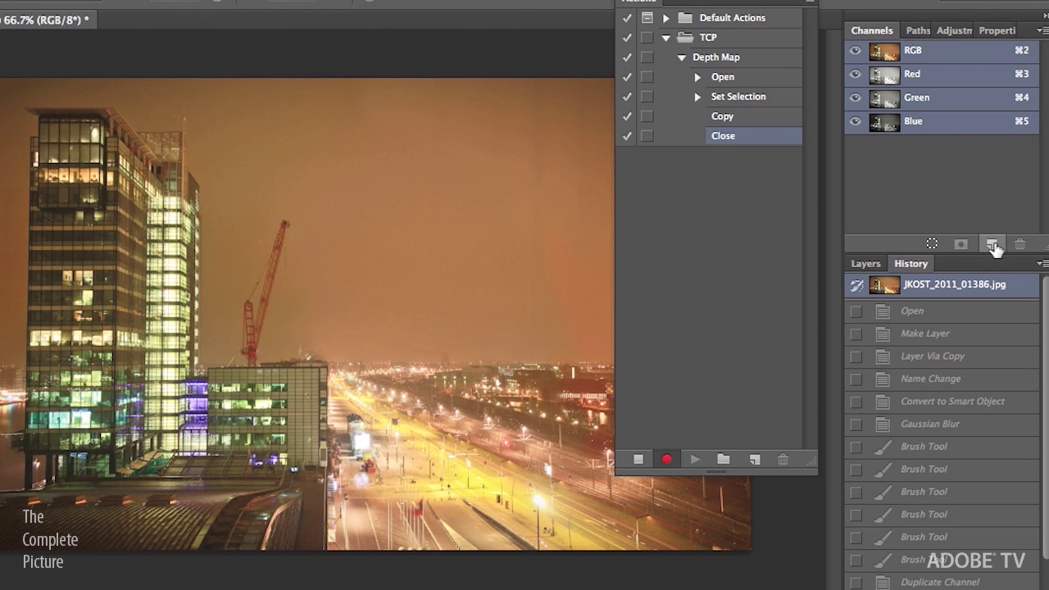
Paste the depth map into a new Alpha 1 channel and return to the RGB composite.
click(993, 245)
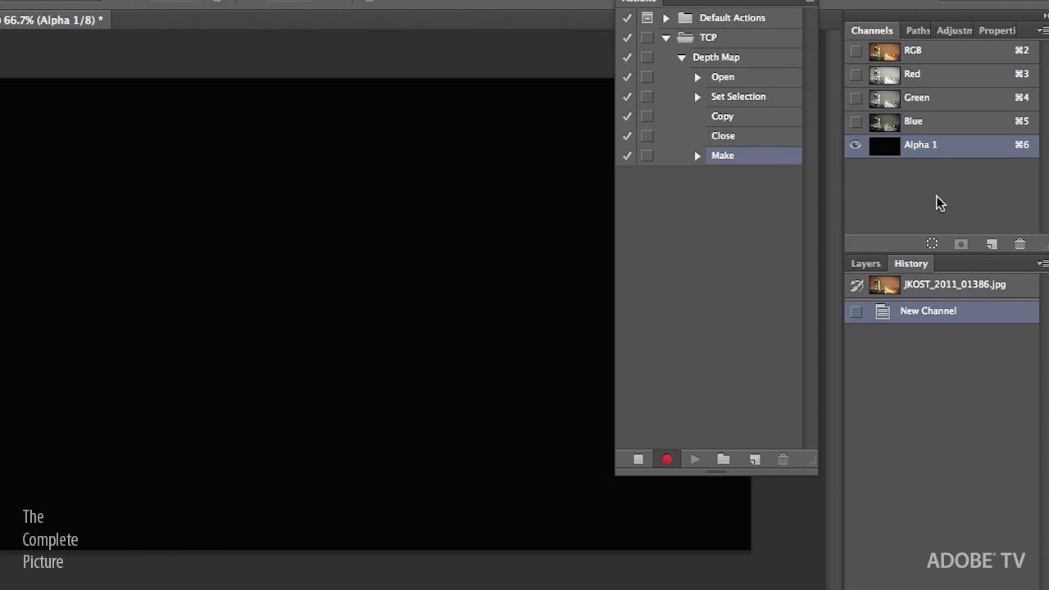
key(super+v)
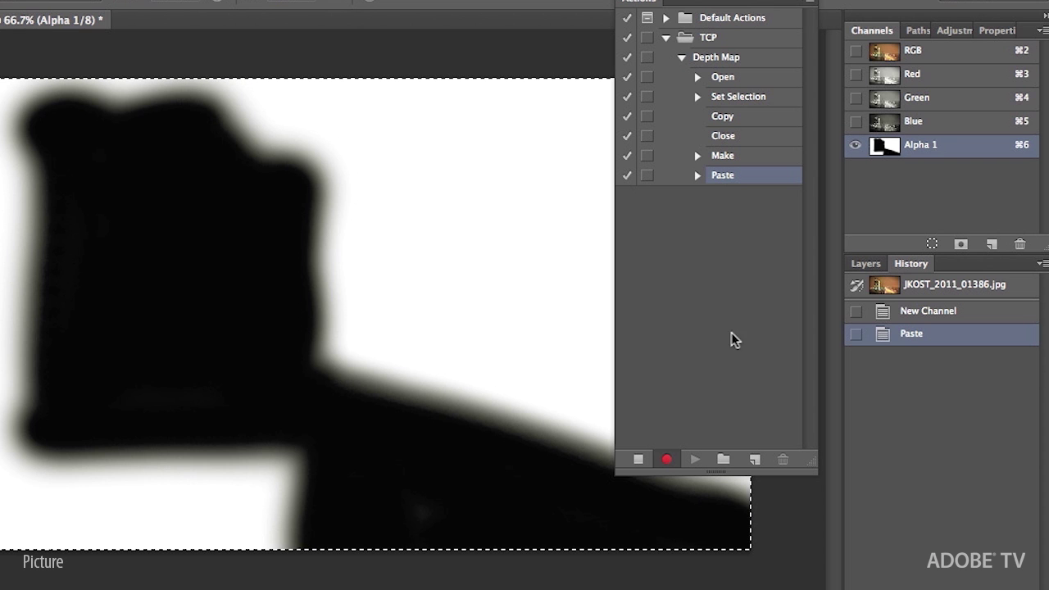
click(931, 52)
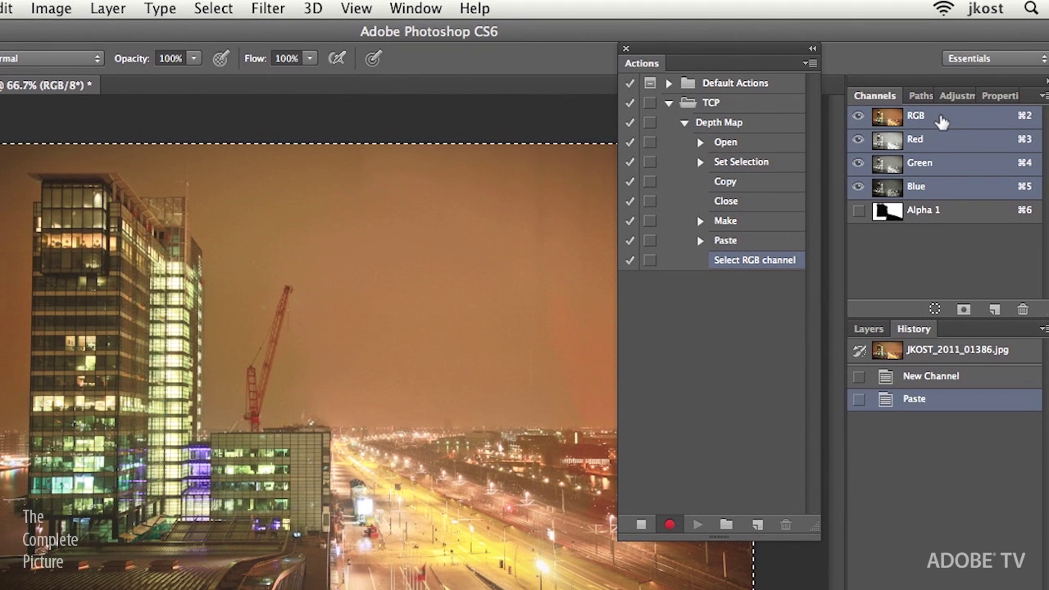
Apply Lens Blur to the cityscape using Alpha 1 as the depth map source.
click(266, 11)
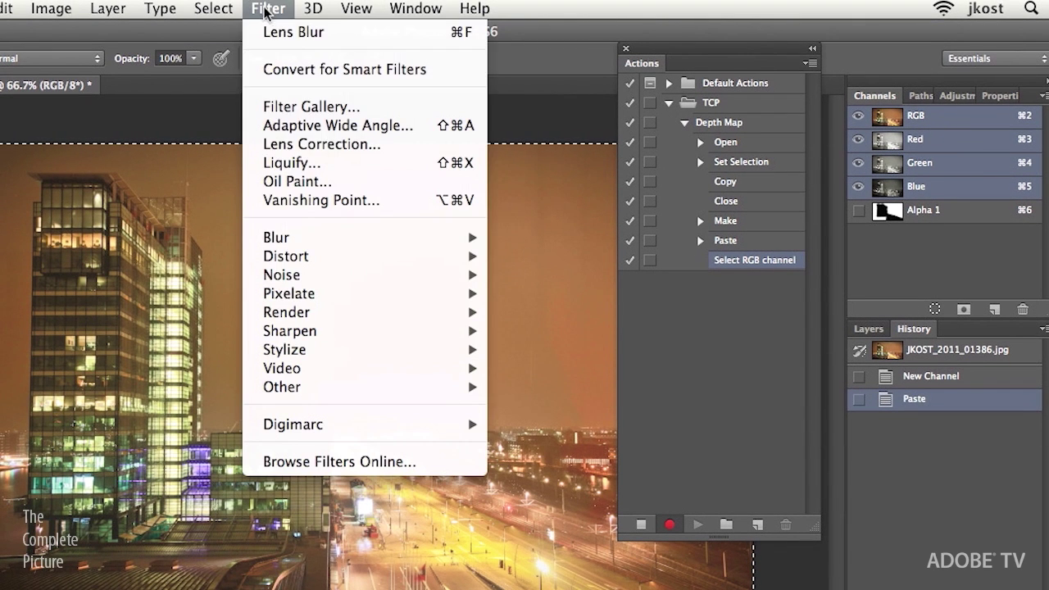
mouse_move(309, 256)
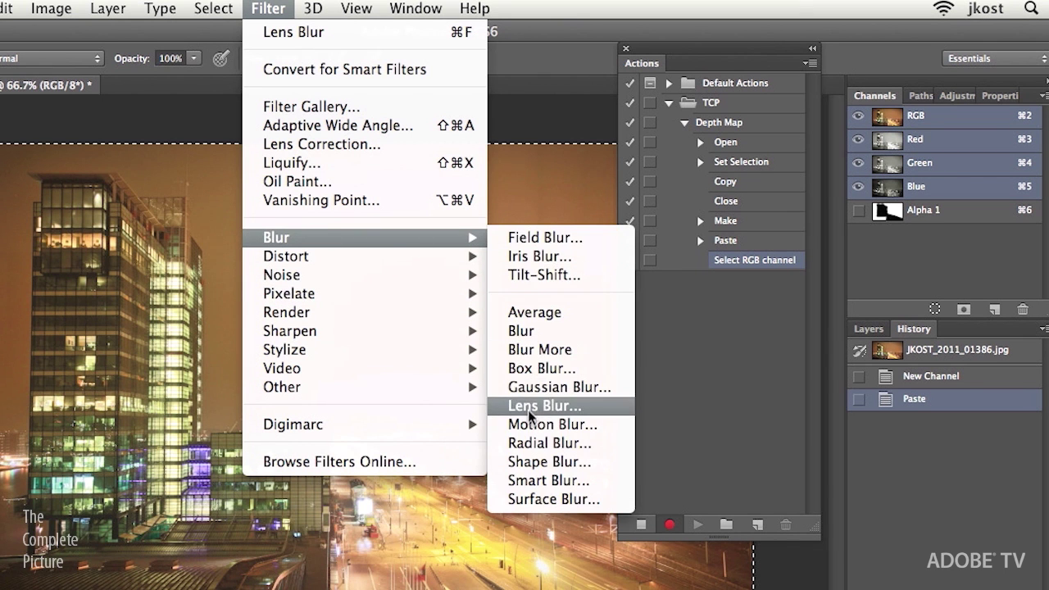
click(530, 414)
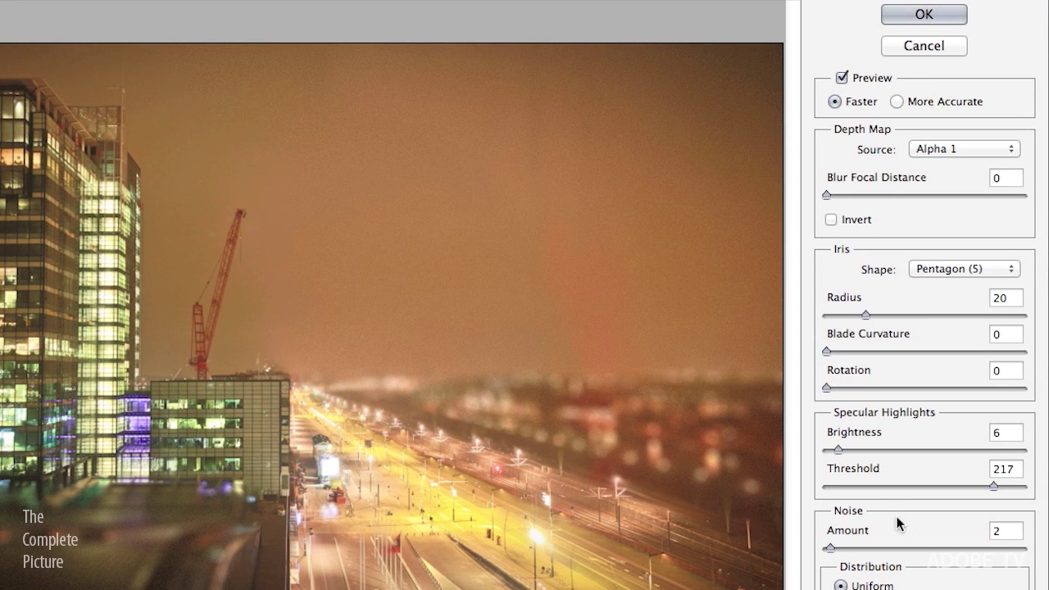
click(934, 14)
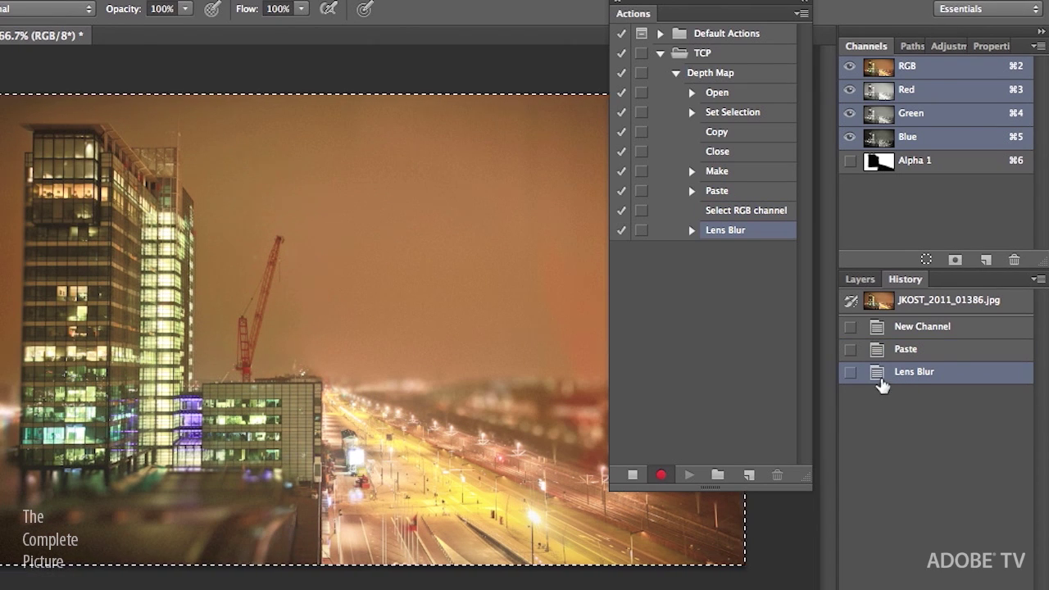
Save the blurred frame to the Desktop as JPEG 'test' at quality 12, then close without saving.
key(super+shift+s)
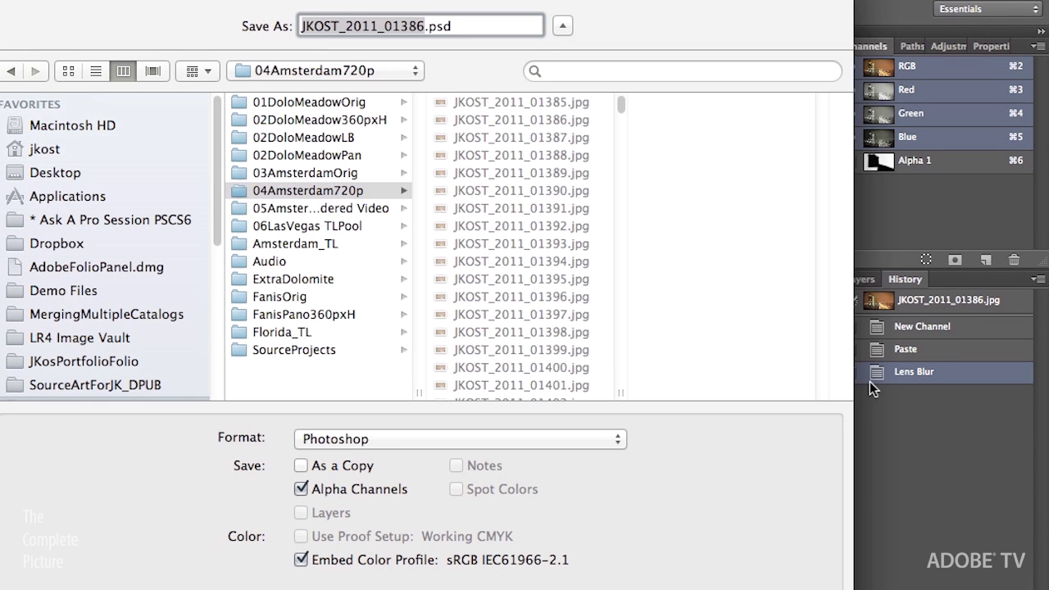
click(72, 174)
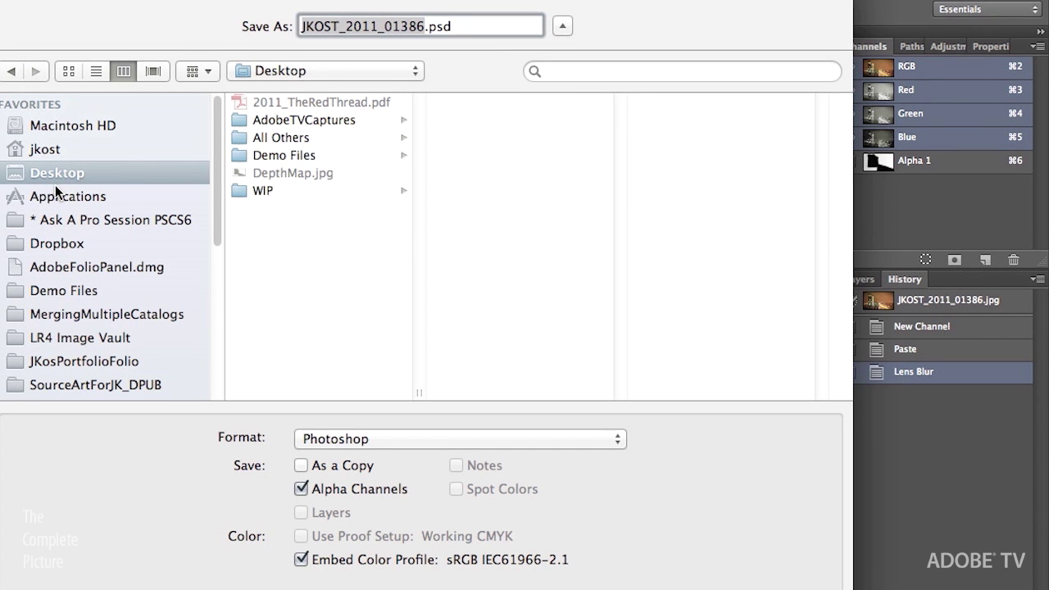
text(test)
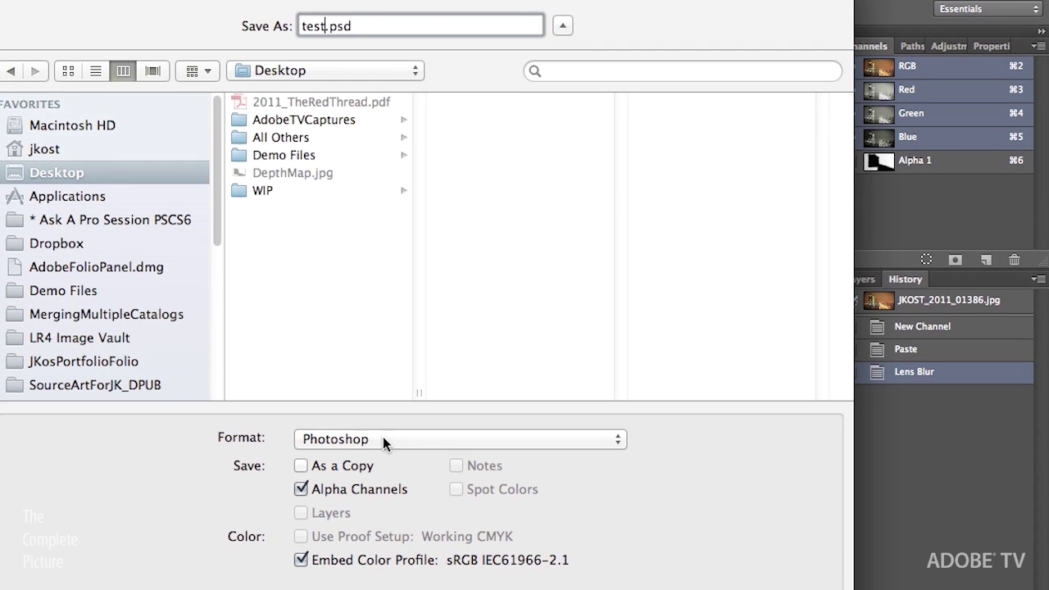
click(384, 439)
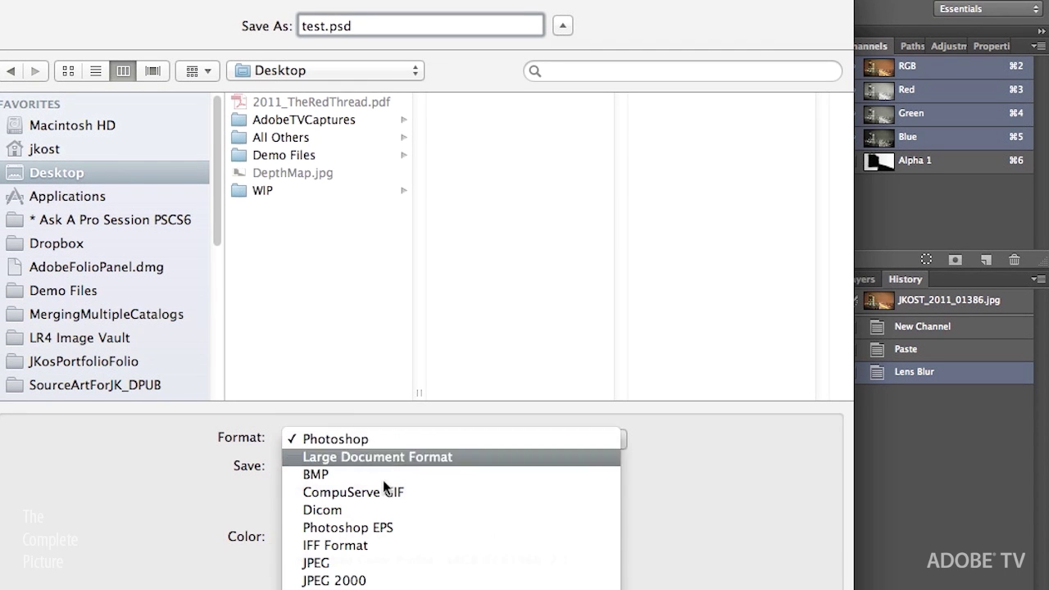
click(374, 562)
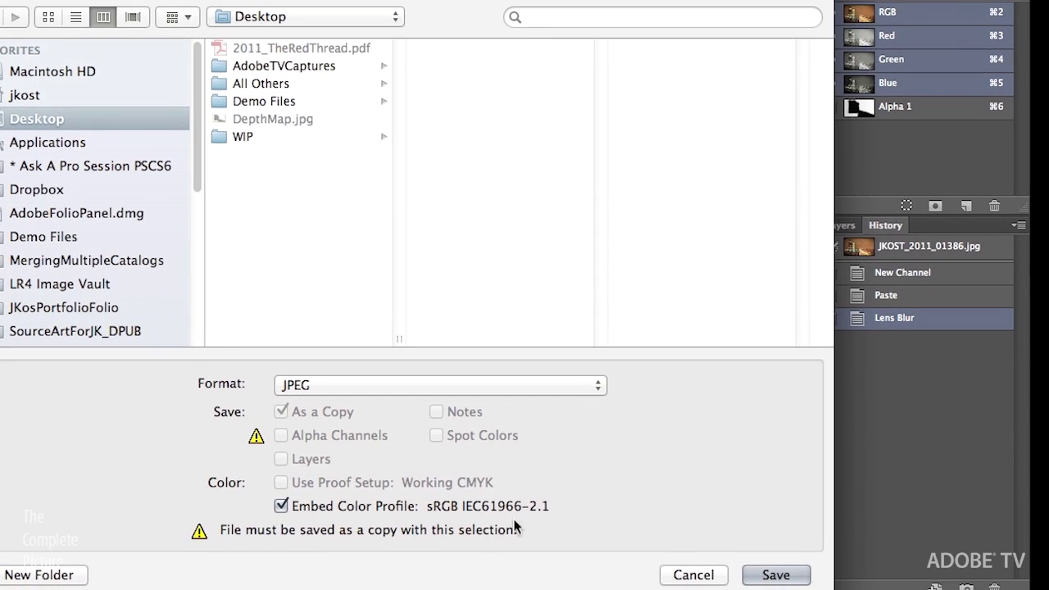
click(774, 574)
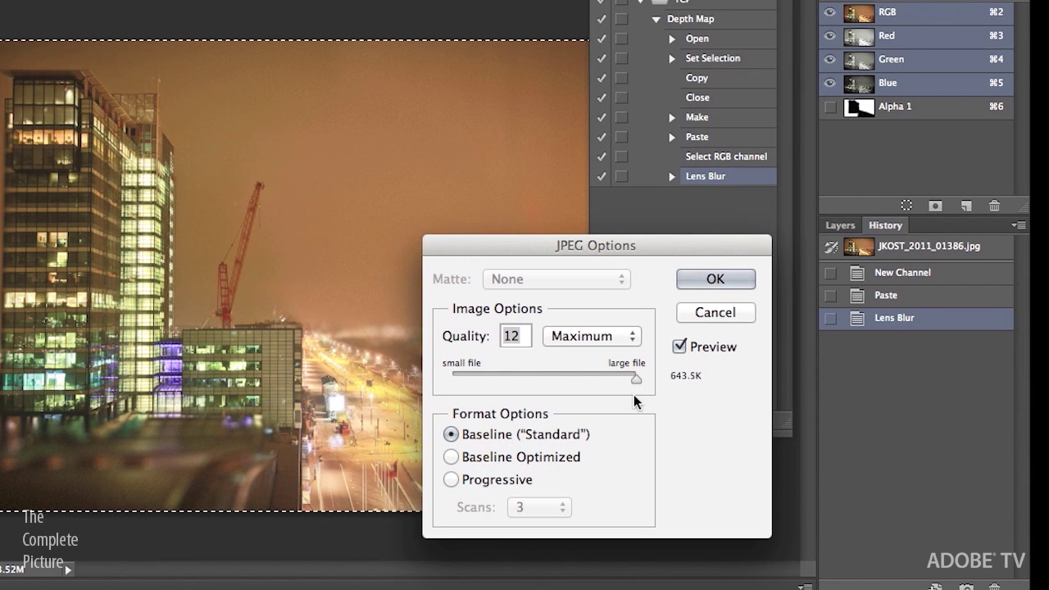
click(726, 280)
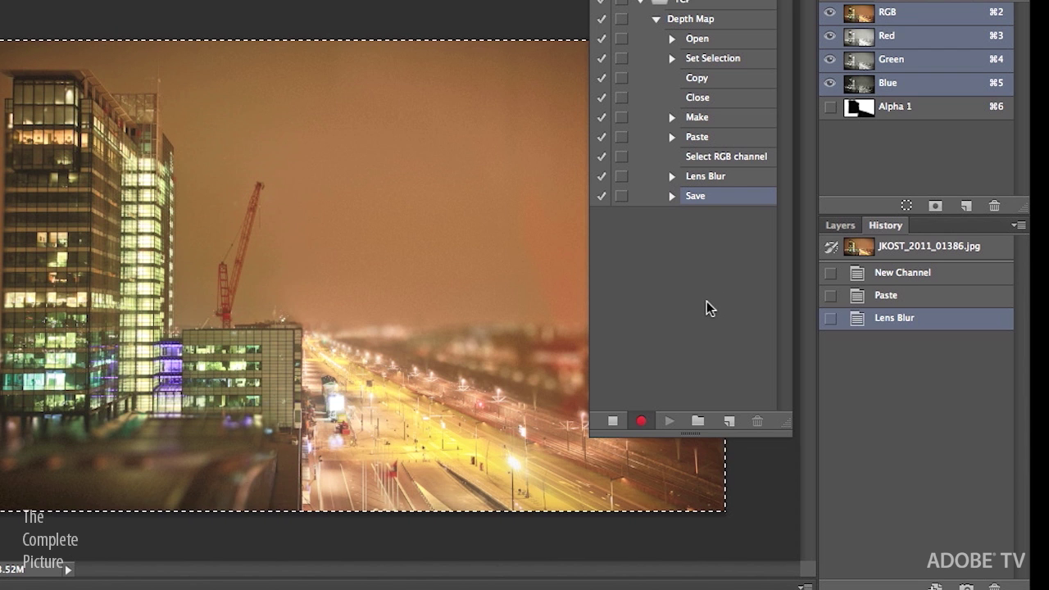
key(super+w)
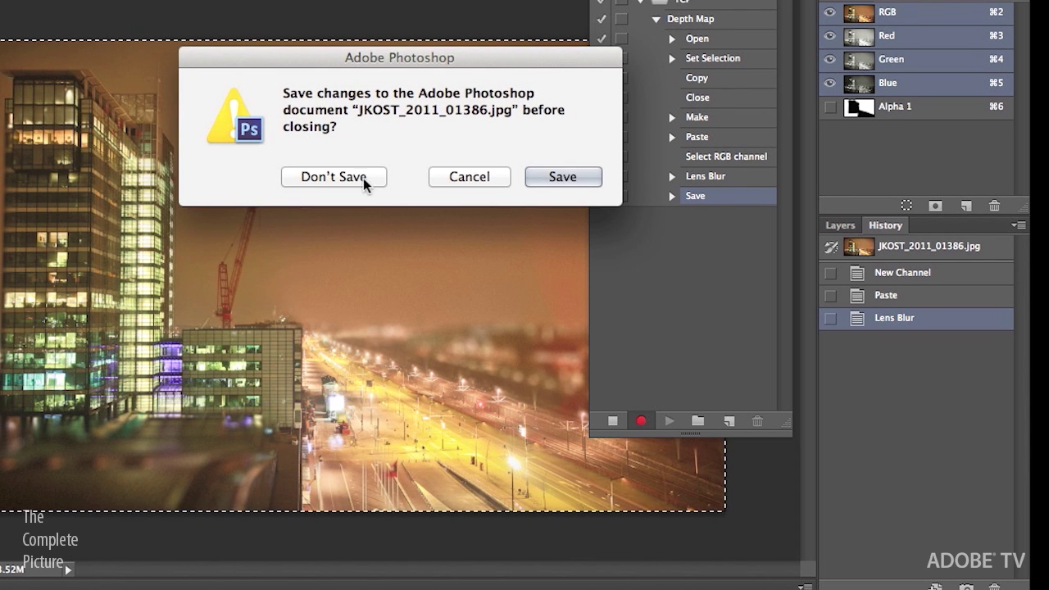
click(345, 177)
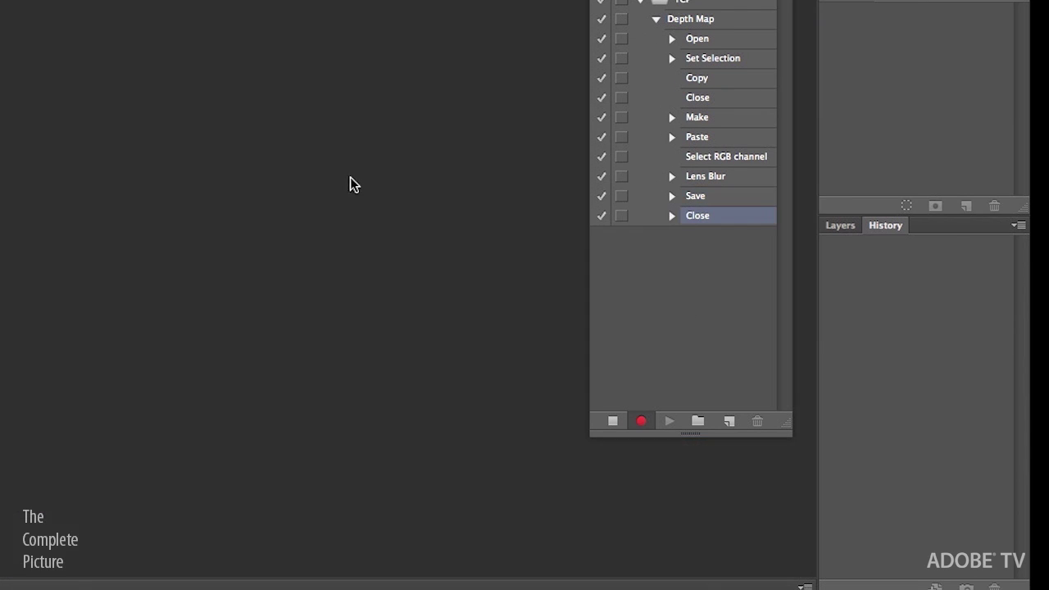
Stop recording the Depth Map action.
click(613, 421)
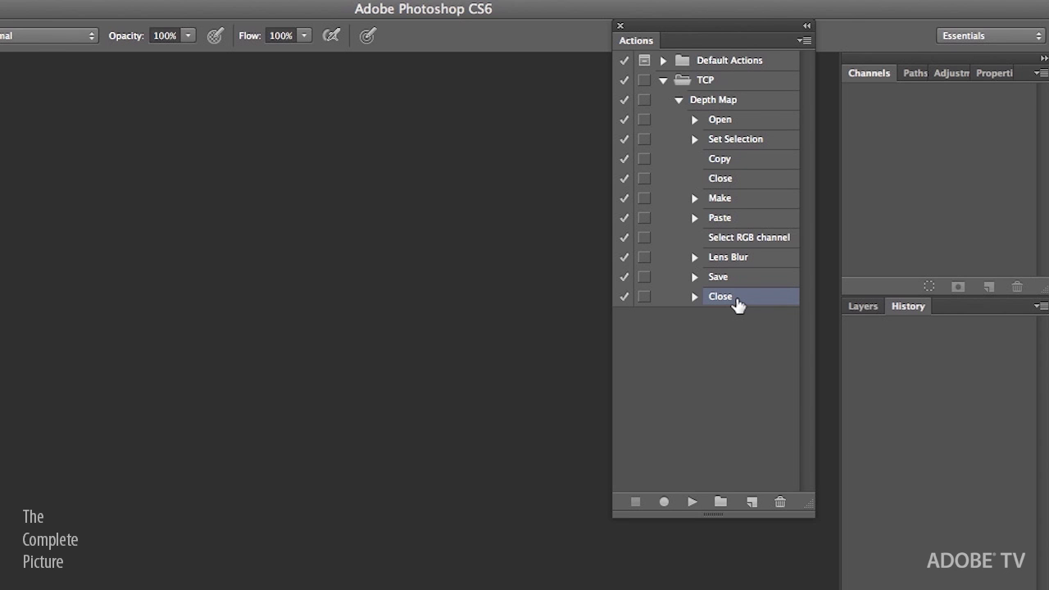
click(150, 11)
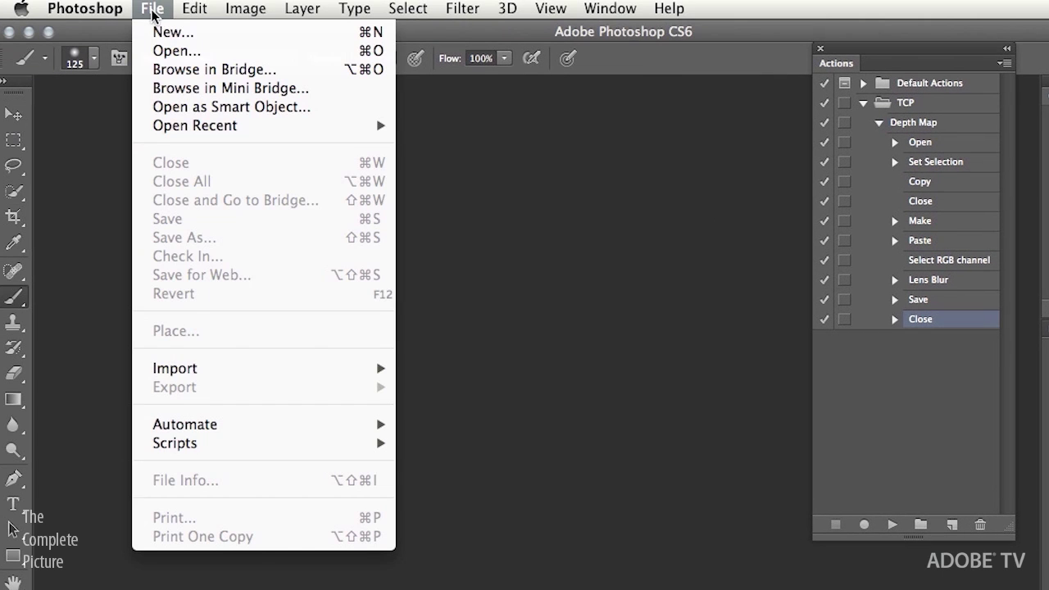
Set up a Batch run of TCP > Depth Map on the 04Amsterdam720p source folder.
mouse_move(188, 424)
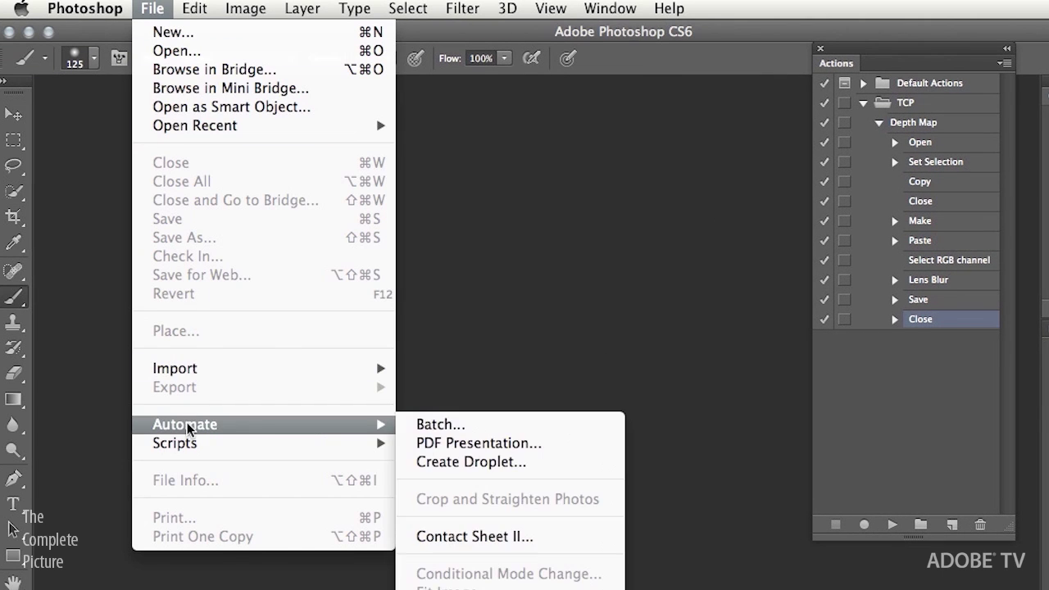
click(465, 424)
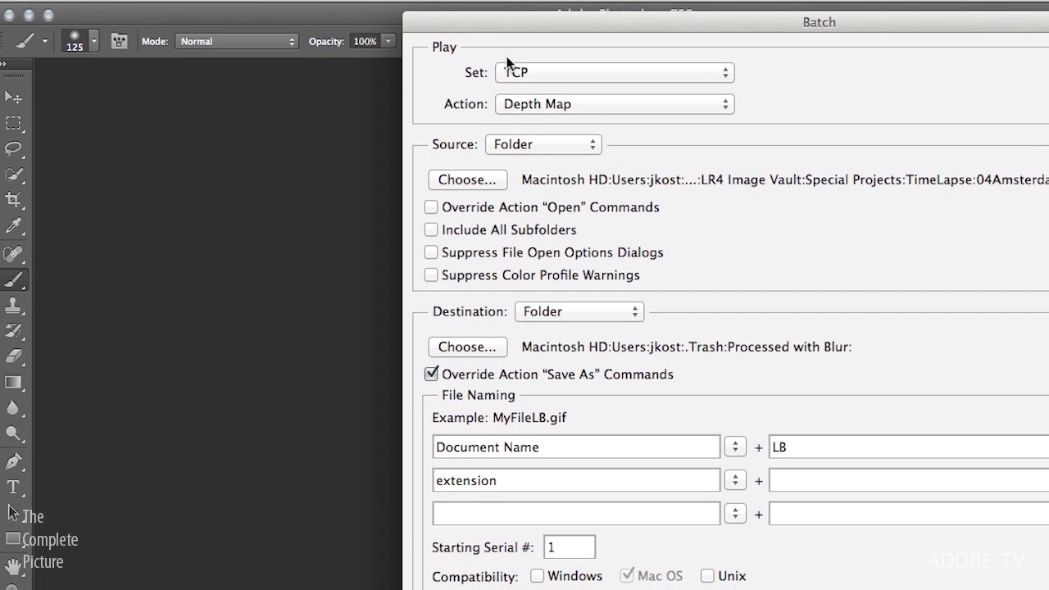
drag(504, 24, 209, 23)
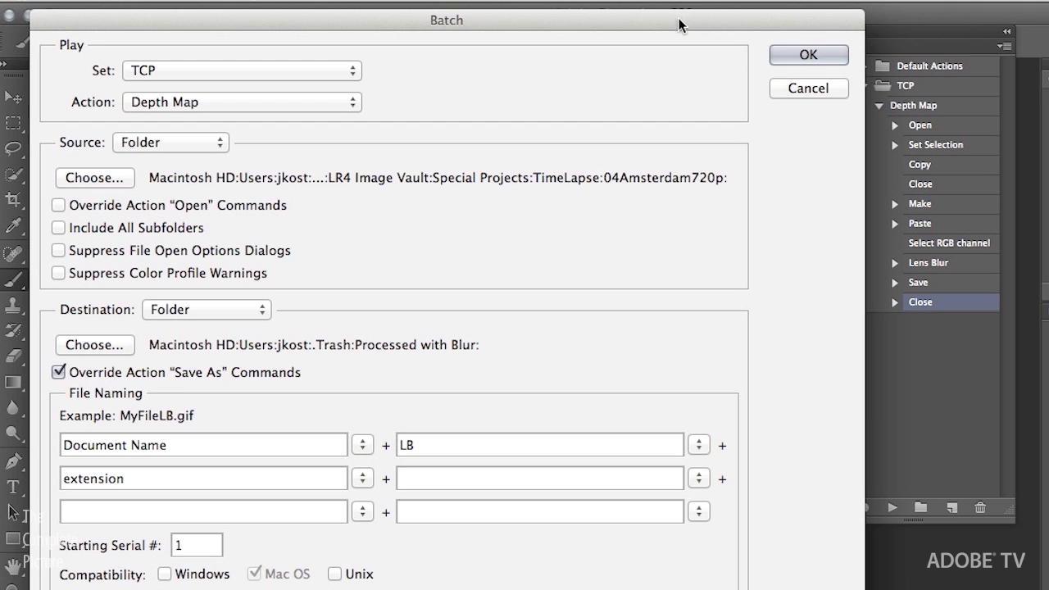
drag(672, 29, 712, 23)
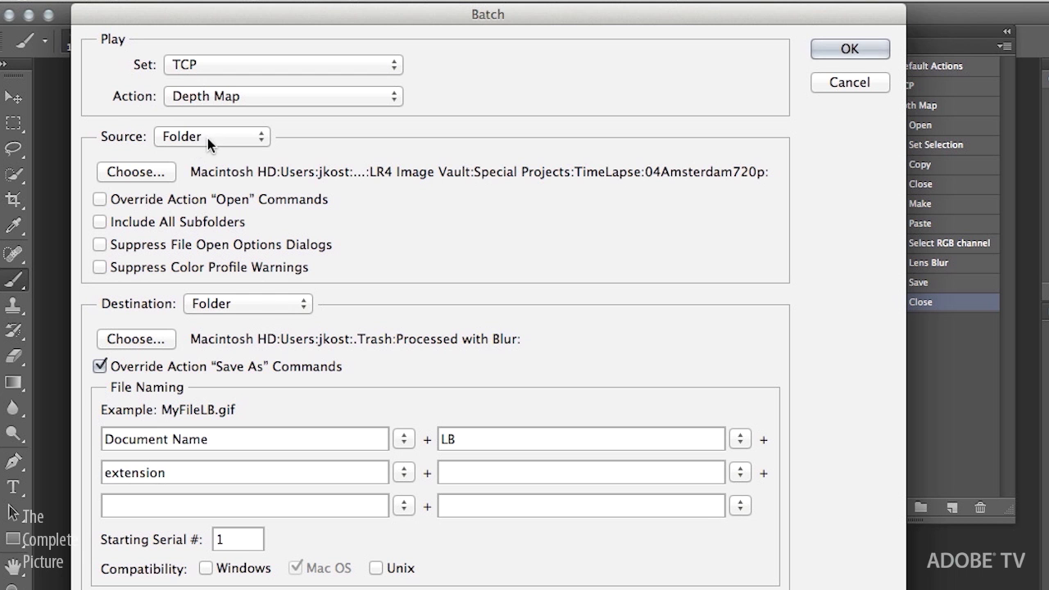
click(144, 171)
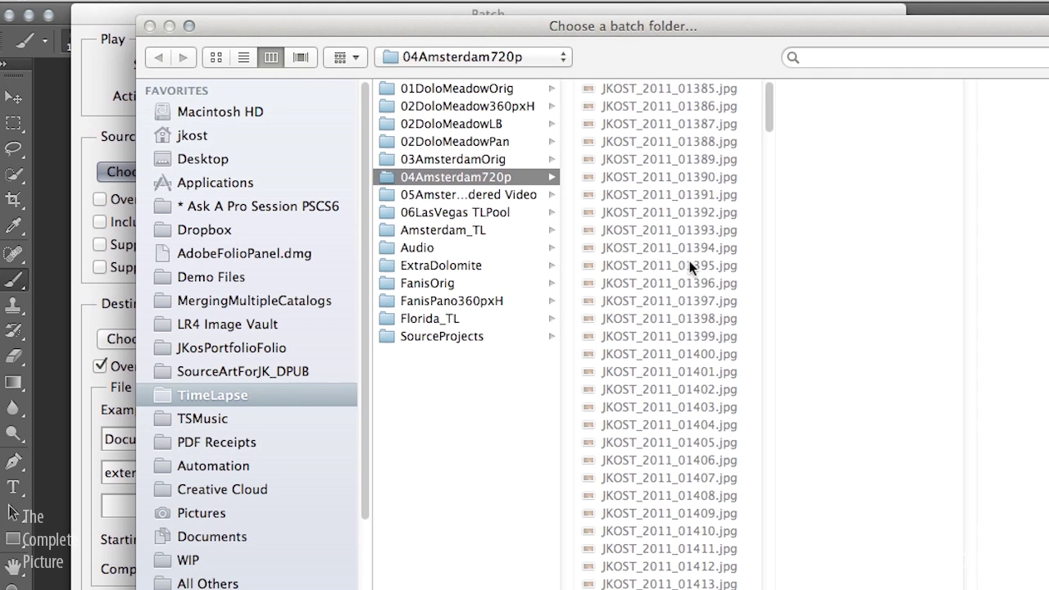
key(Return)
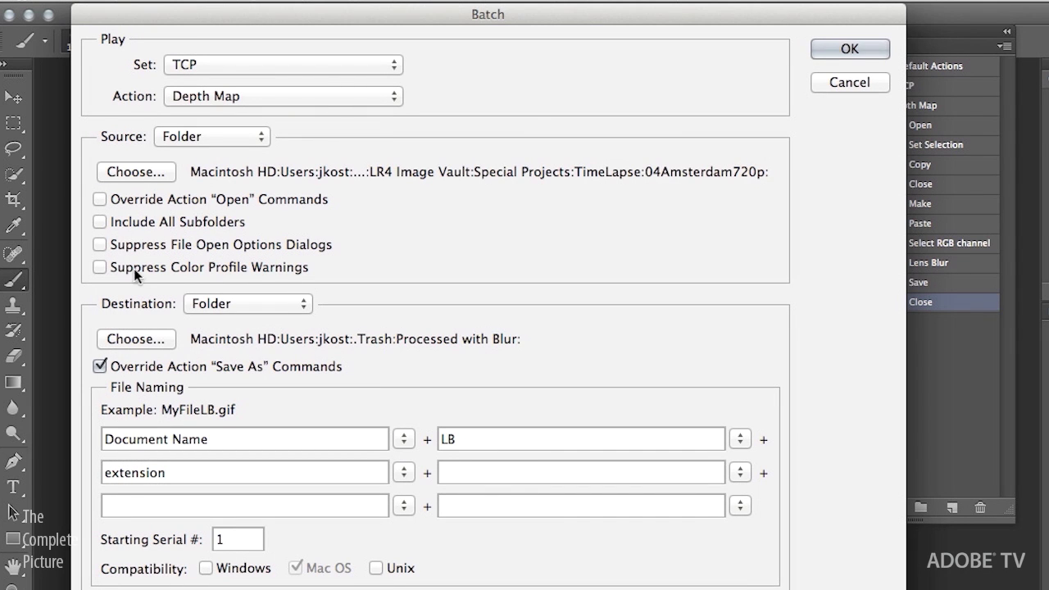
Create a Processed DM folder on the Desktop as the batch destination and run the batch.
click(268, 305)
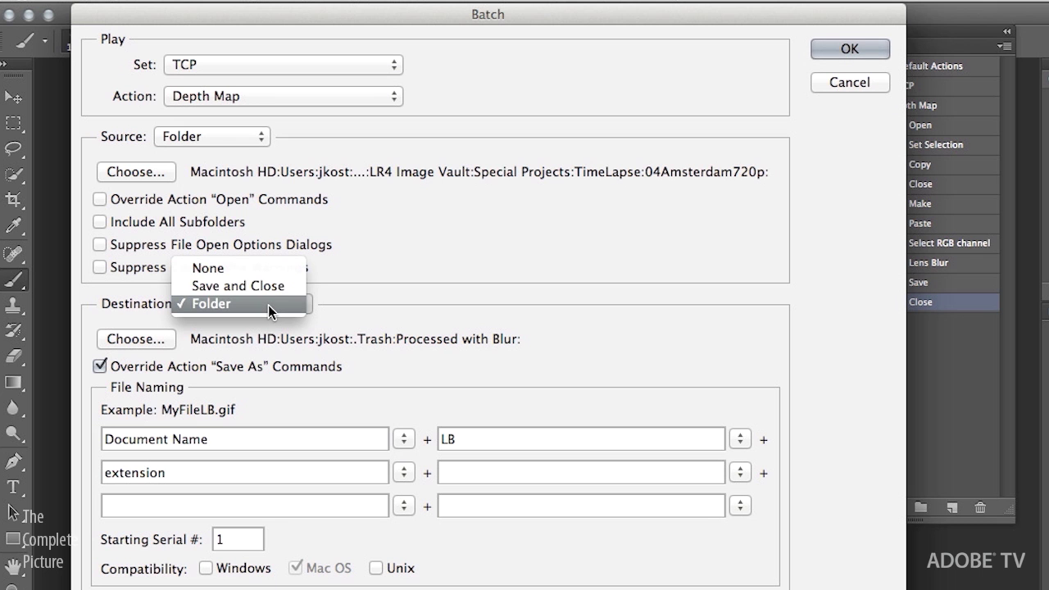
click(268, 305)
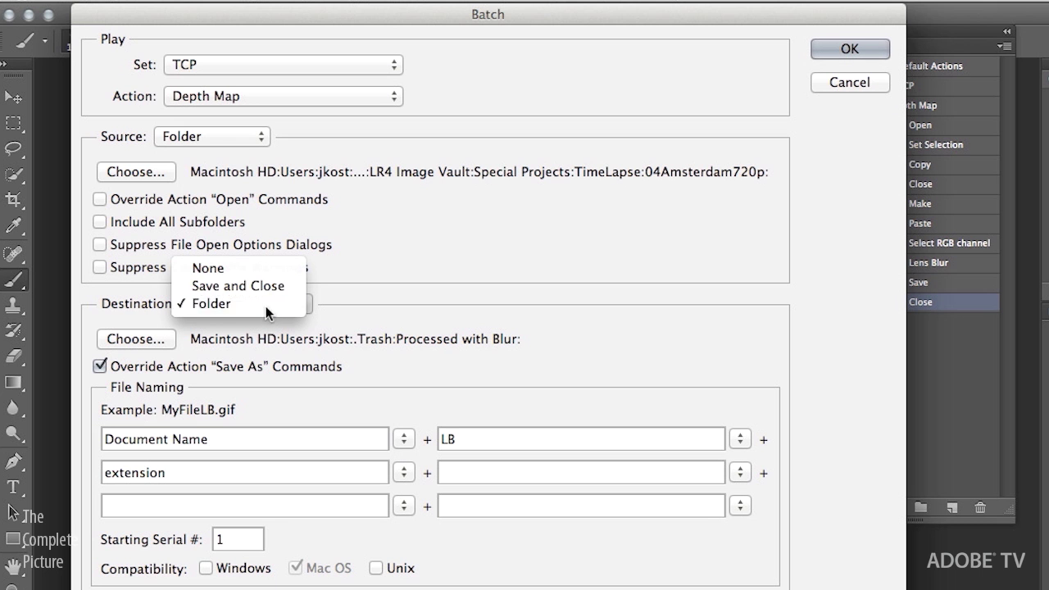
click(138, 340)
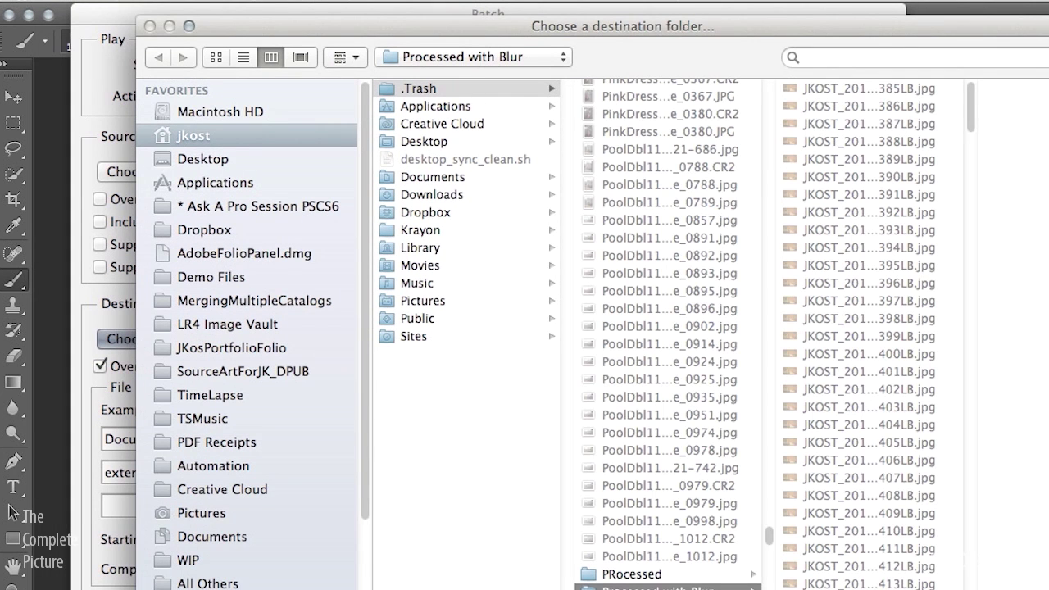
click(190, 160)
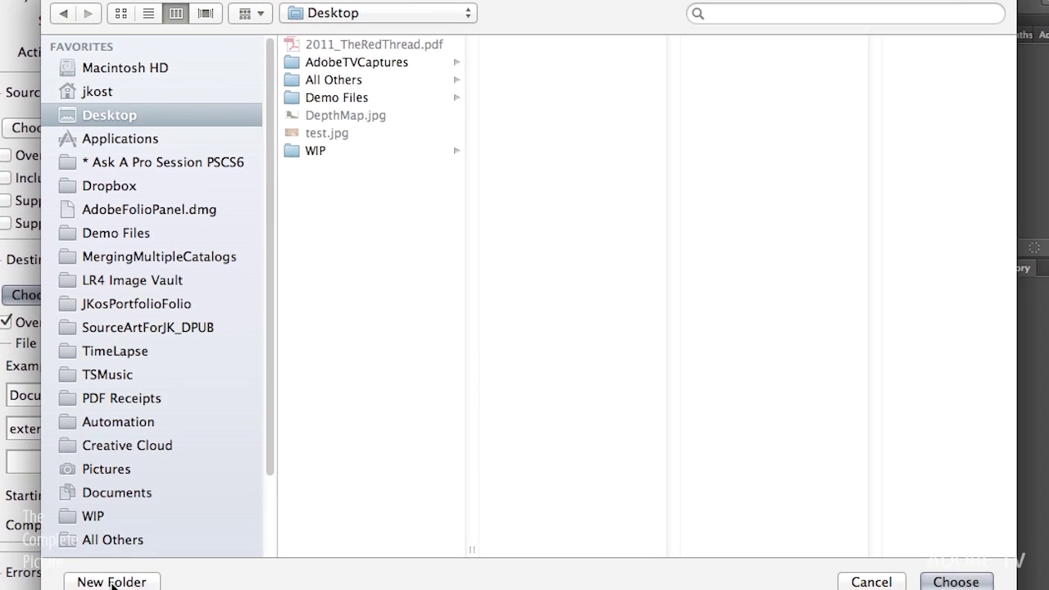
click(113, 581)
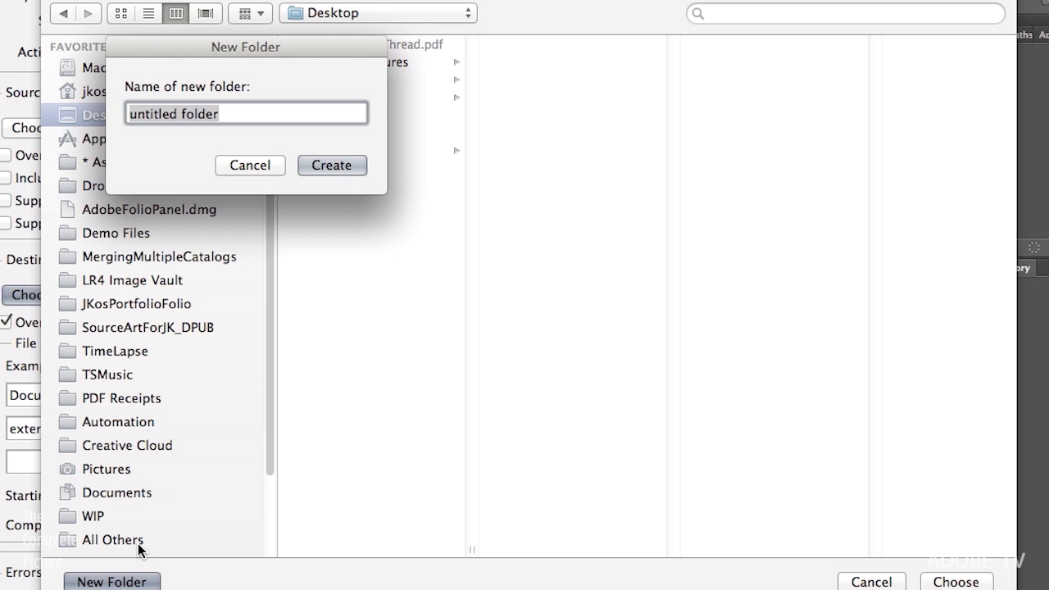
text(Processe)
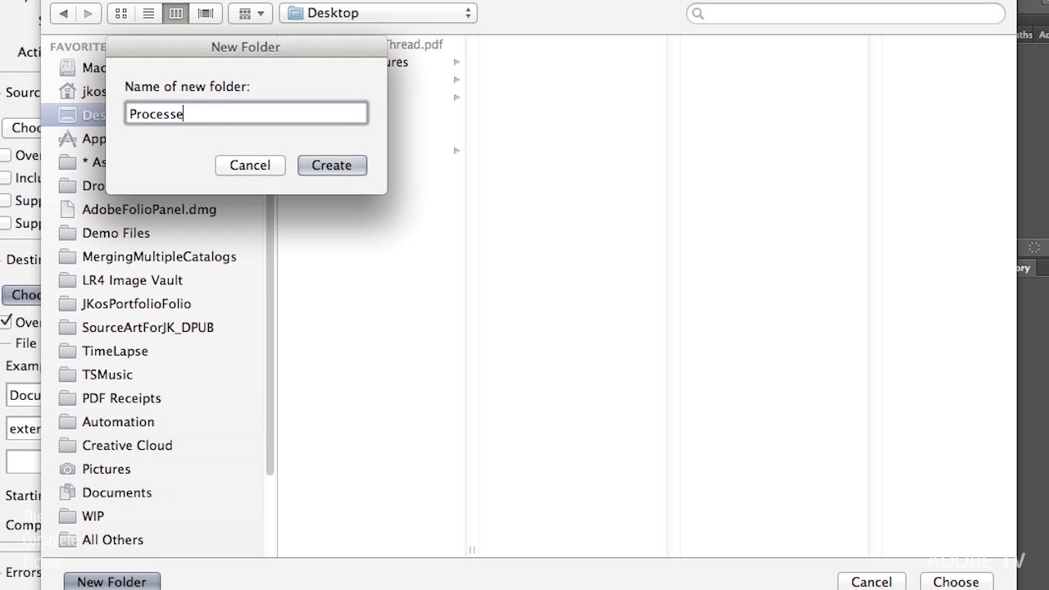
text(d DM)
click(340, 168)
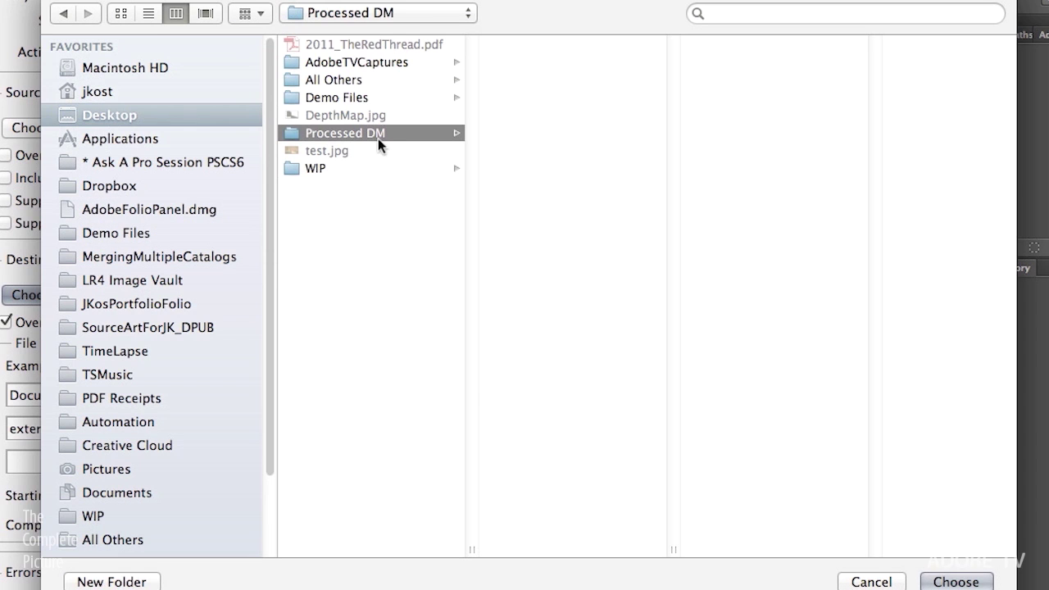
click(956, 581)
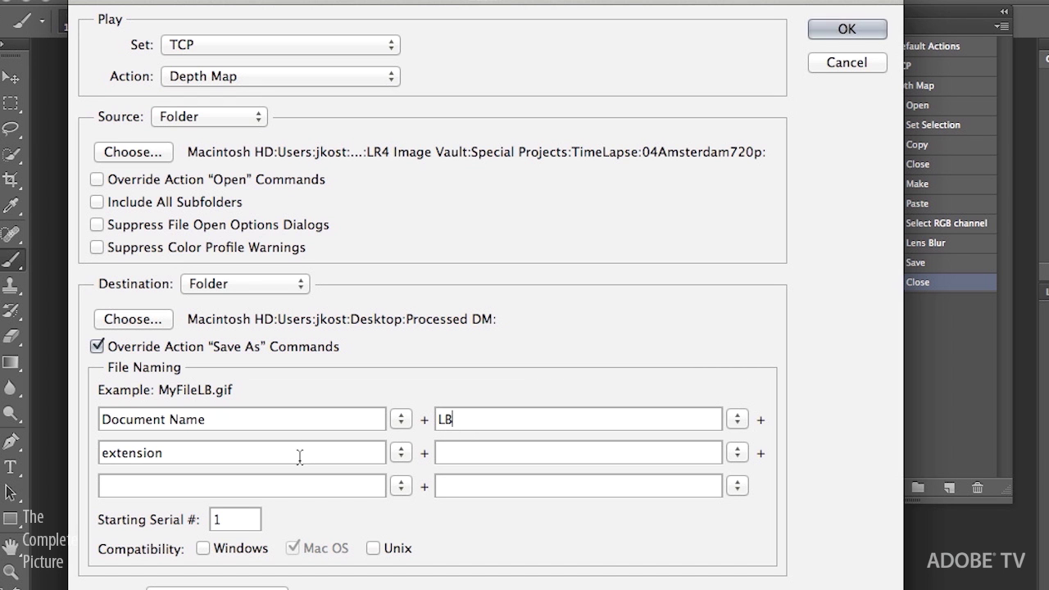
click(863, 29)
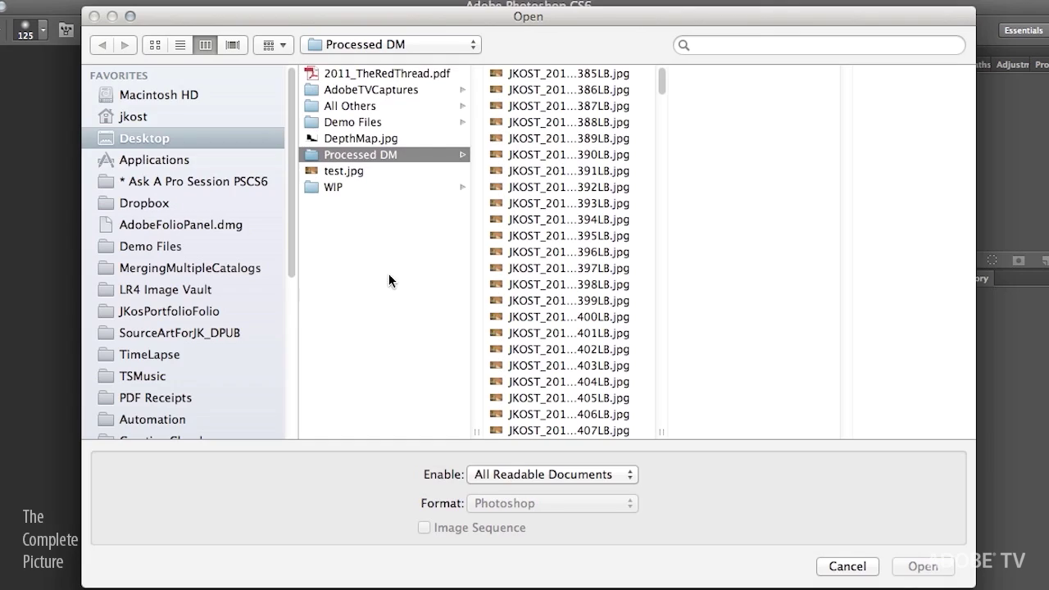
Open the first processed frame in Processed DM as a 30 fps image sequence.
click(541, 72)
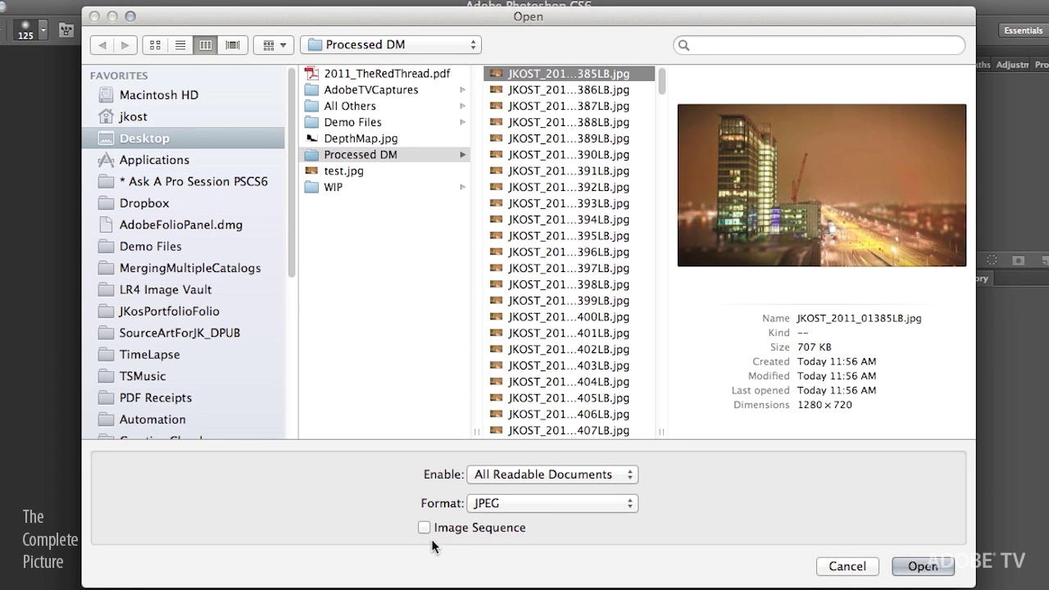
click(924, 567)
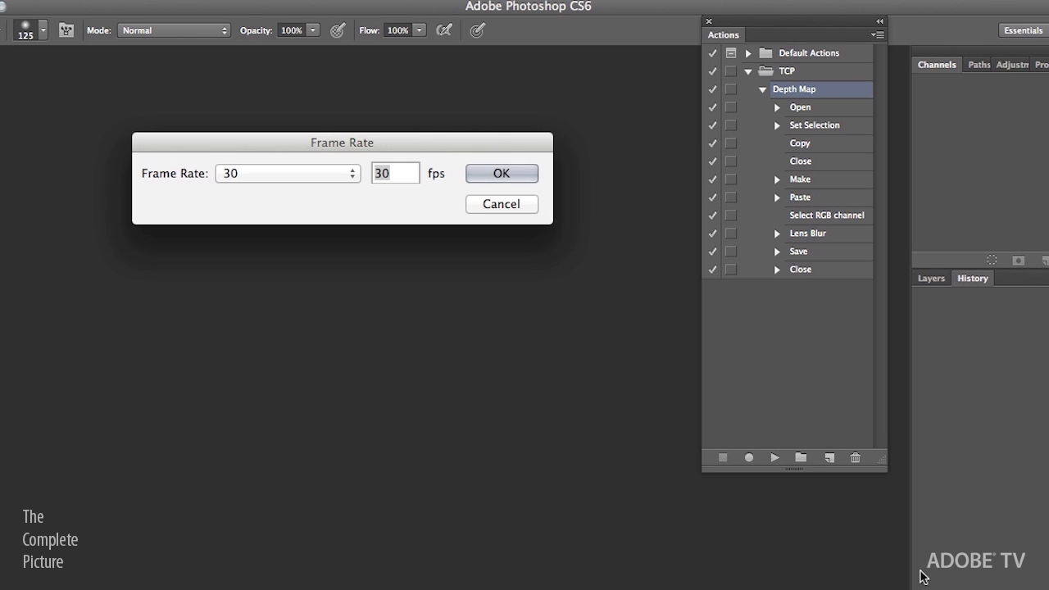
click(498, 175)
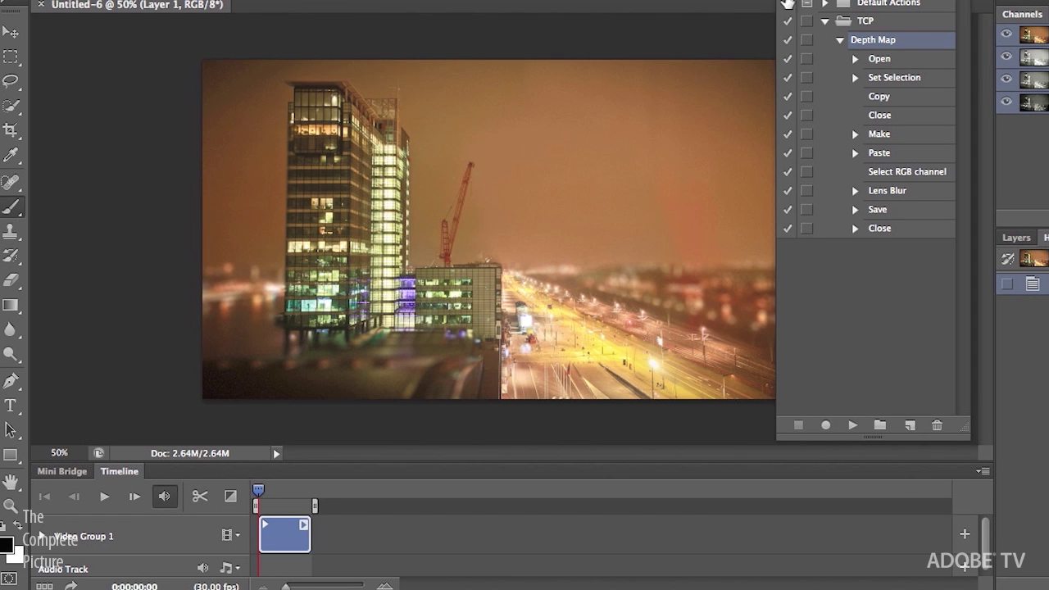
Hide the Actions panel and play the Processed DM time-lapse from day to night.
key(alt+F9)
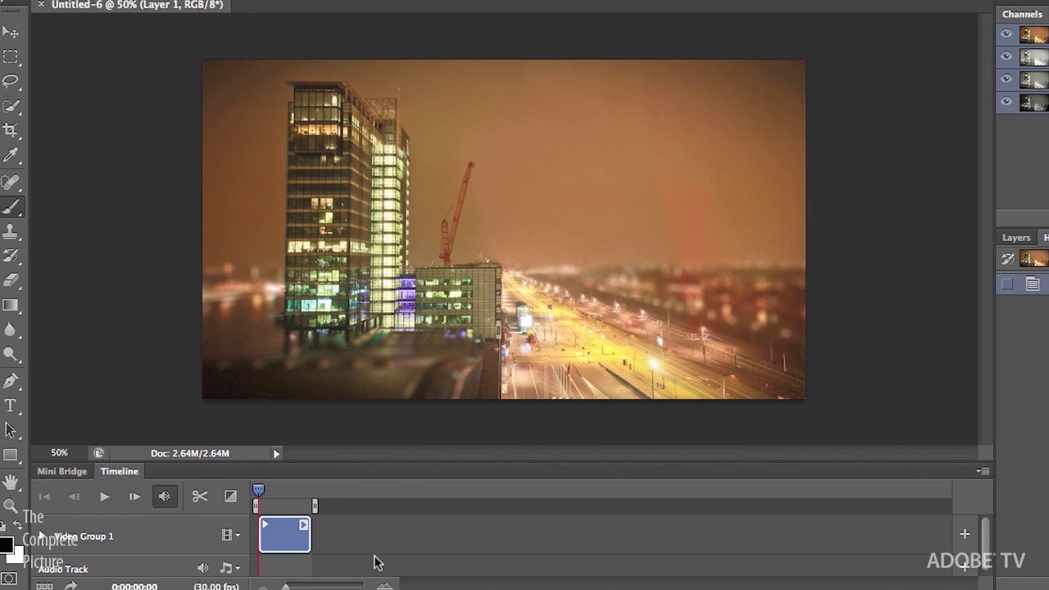
key(space)
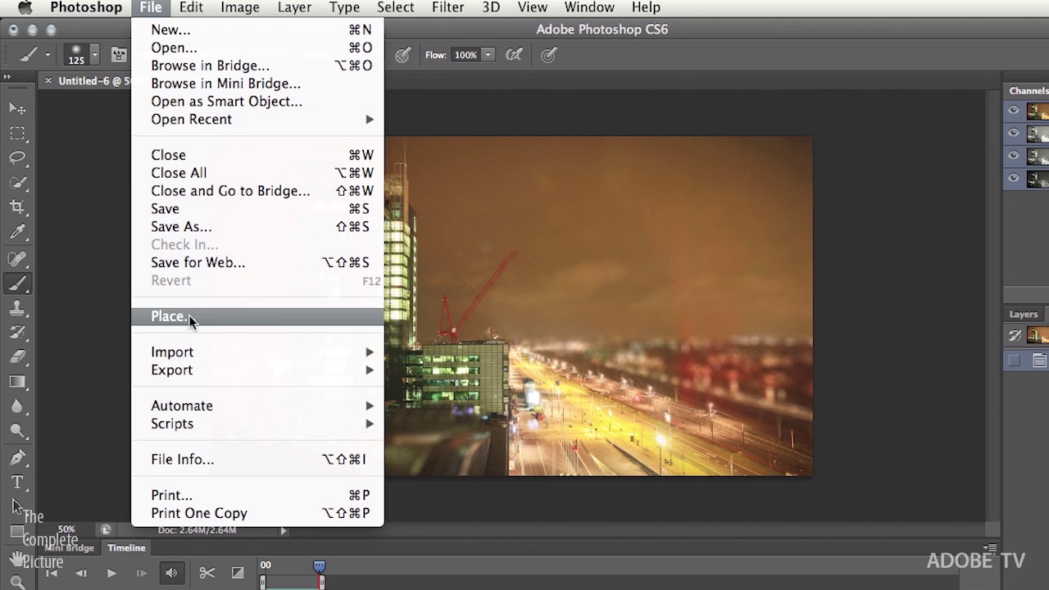
mouse_move(199, 368)
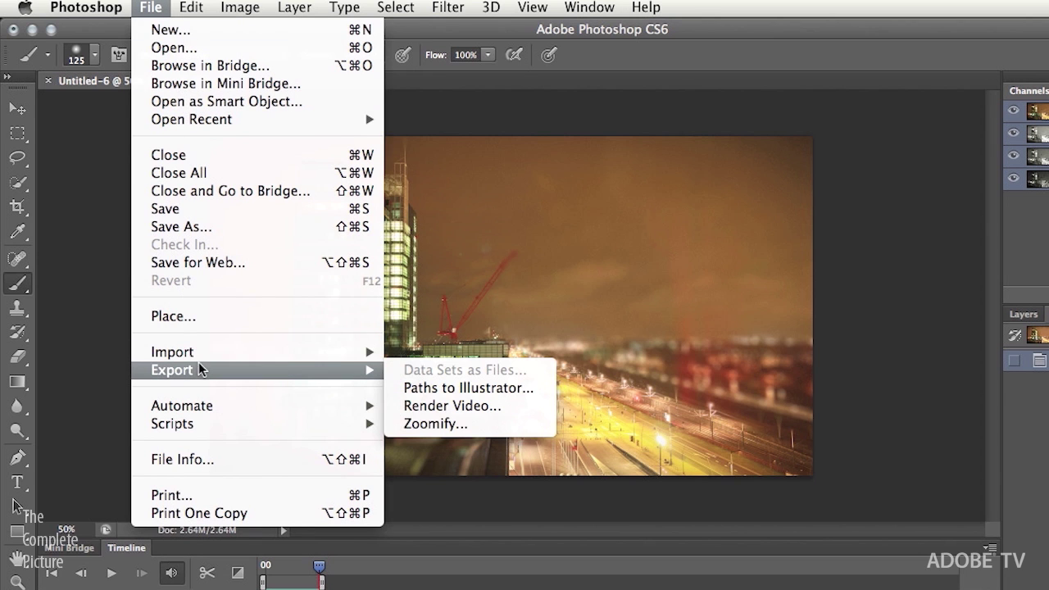
Open Render Video for the clip and browse the encoding preset list, set to H.264 High Quality.
click(507, 407)
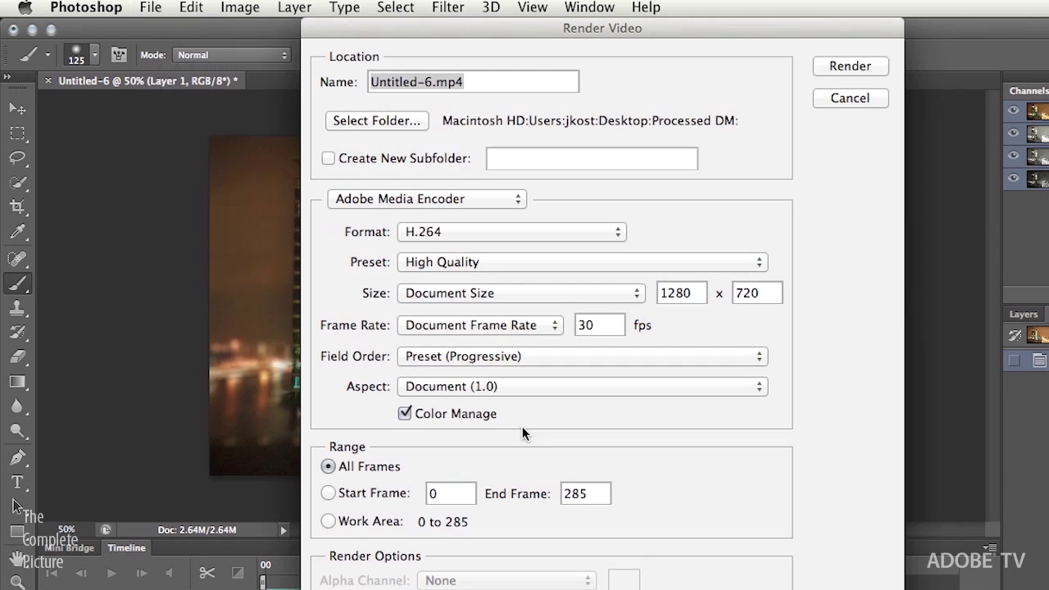
click(700, 265)
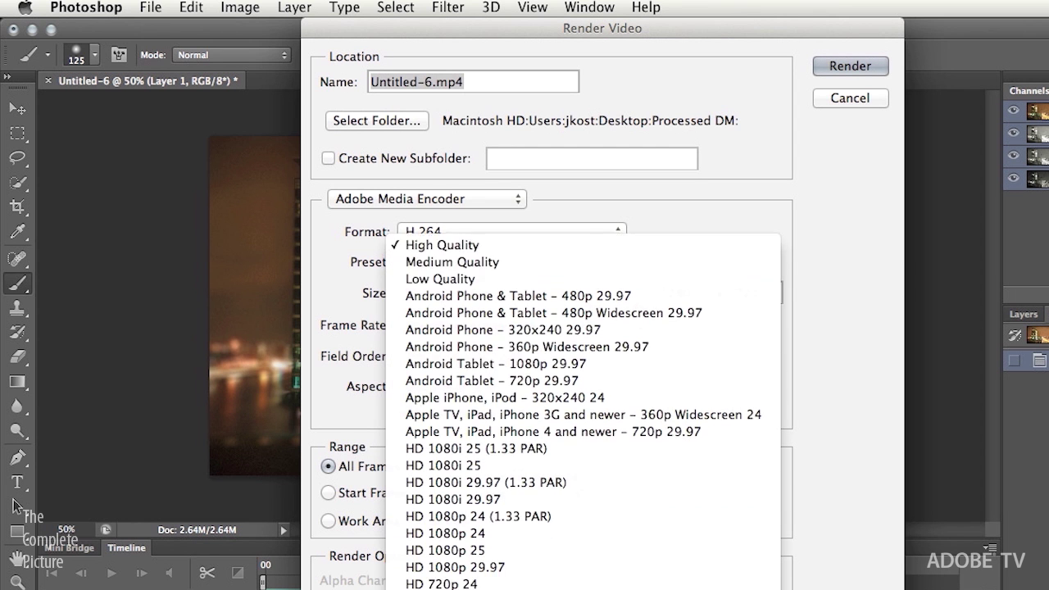
scroll(582, 410, down, 5)
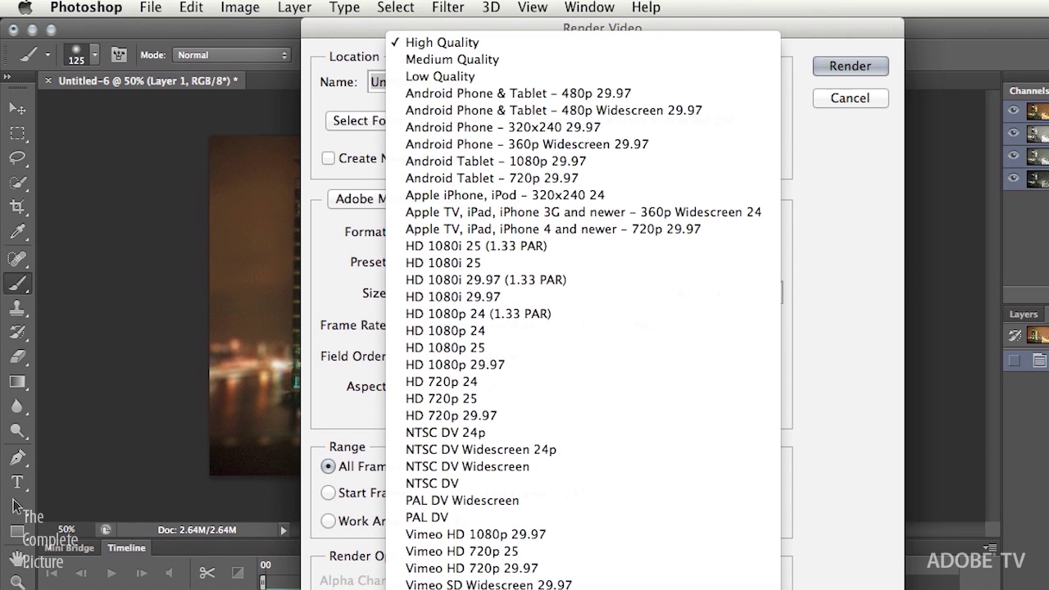